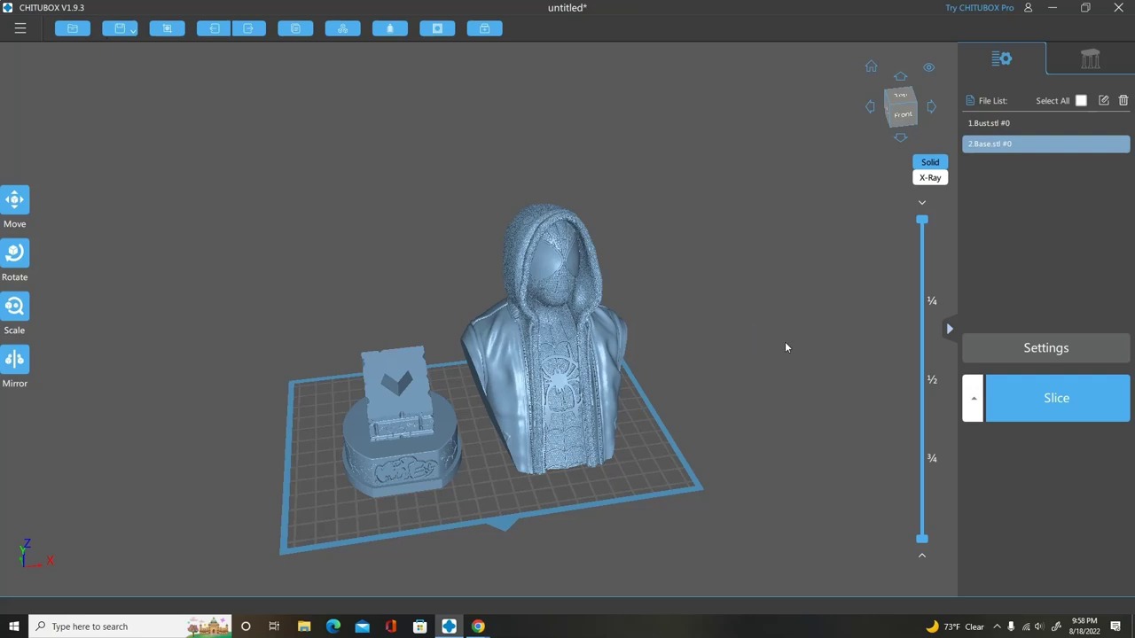
Open the slicer settings and review the print and resin parameters of the AnyCubic Photon Mono X profile
left_click(1047, 348)
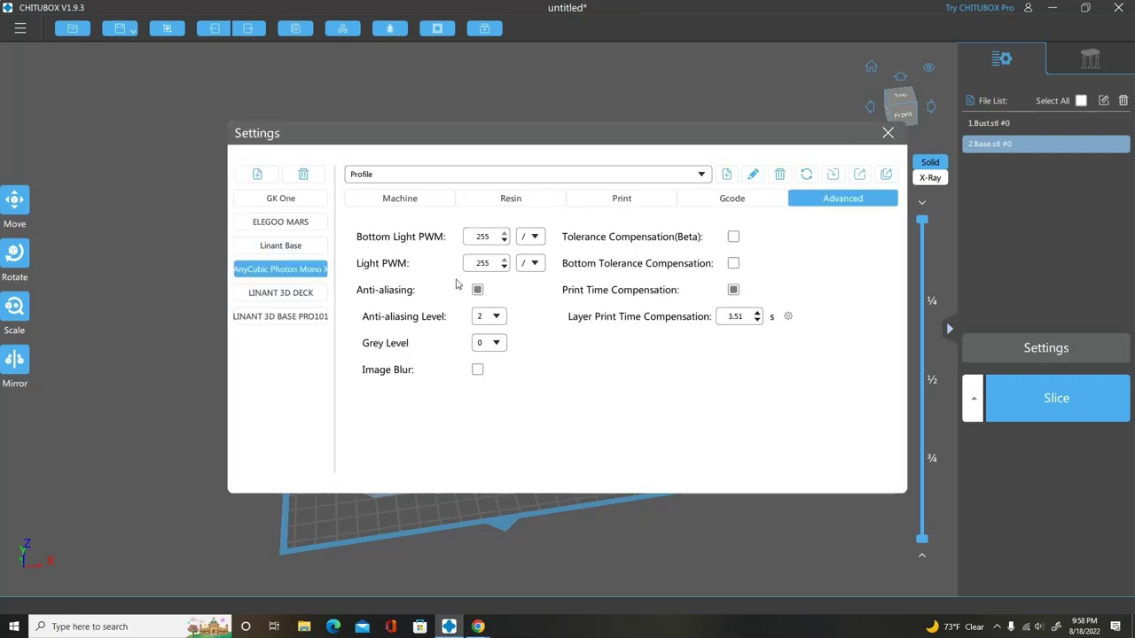
left_click(622, 201)
left_click(510, 201)
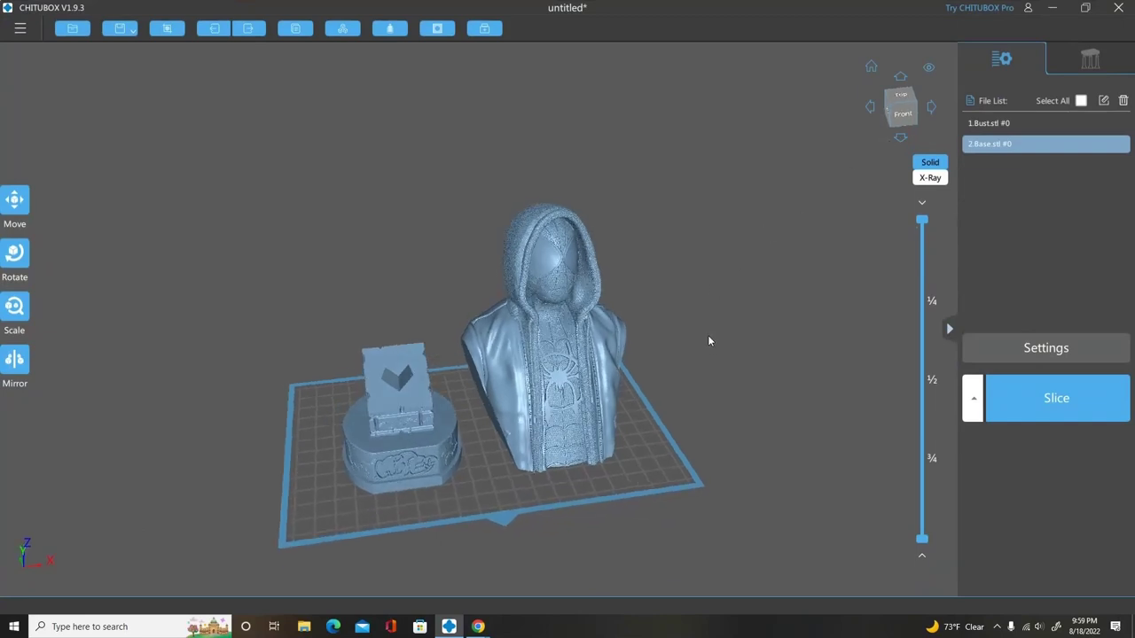
Rotate the bust 14° about the X axis so that it tilts backward
left_click(558, 292)
key("r")
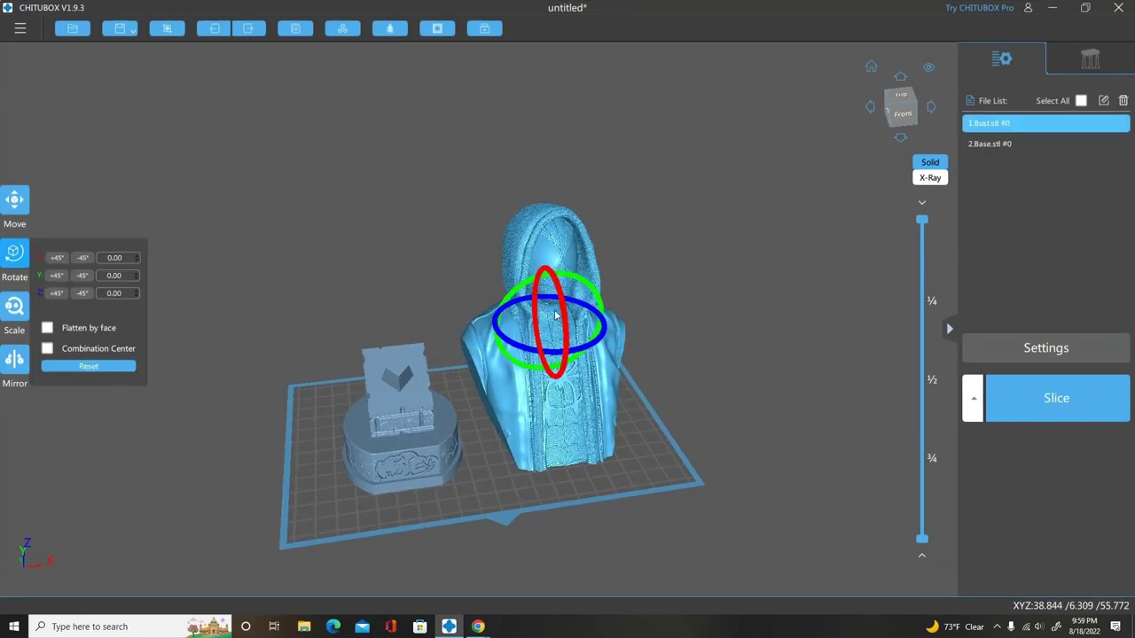
left_click_drag(559, 291, 622, 310)
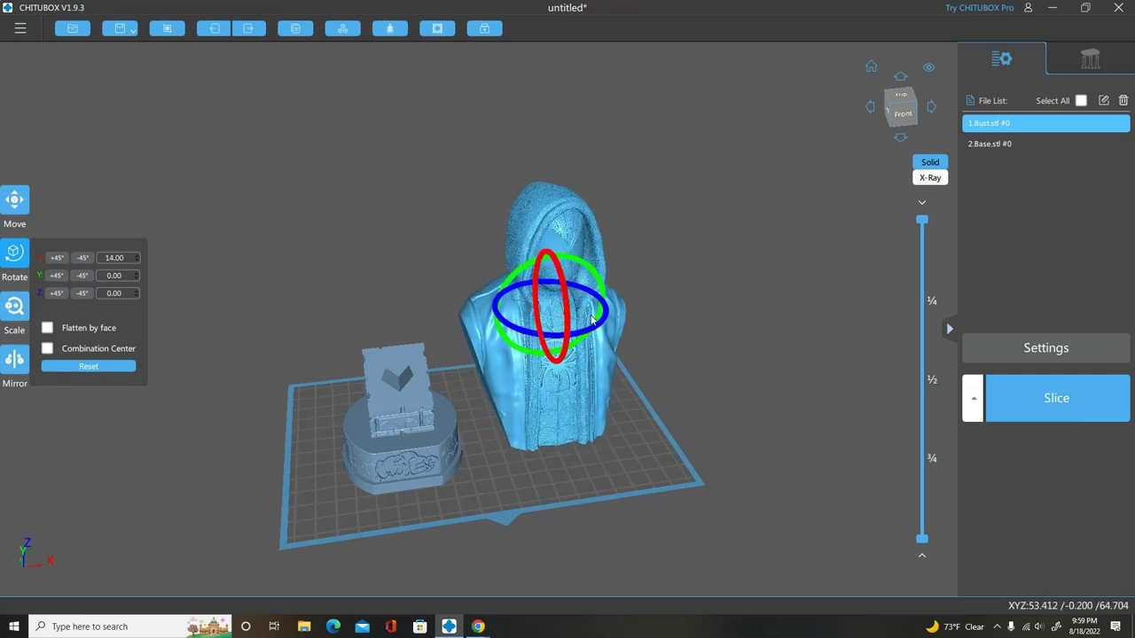
left_click(684, 321)
Tilt the base model backward on the build plate like the bust
left_click(404, 392)
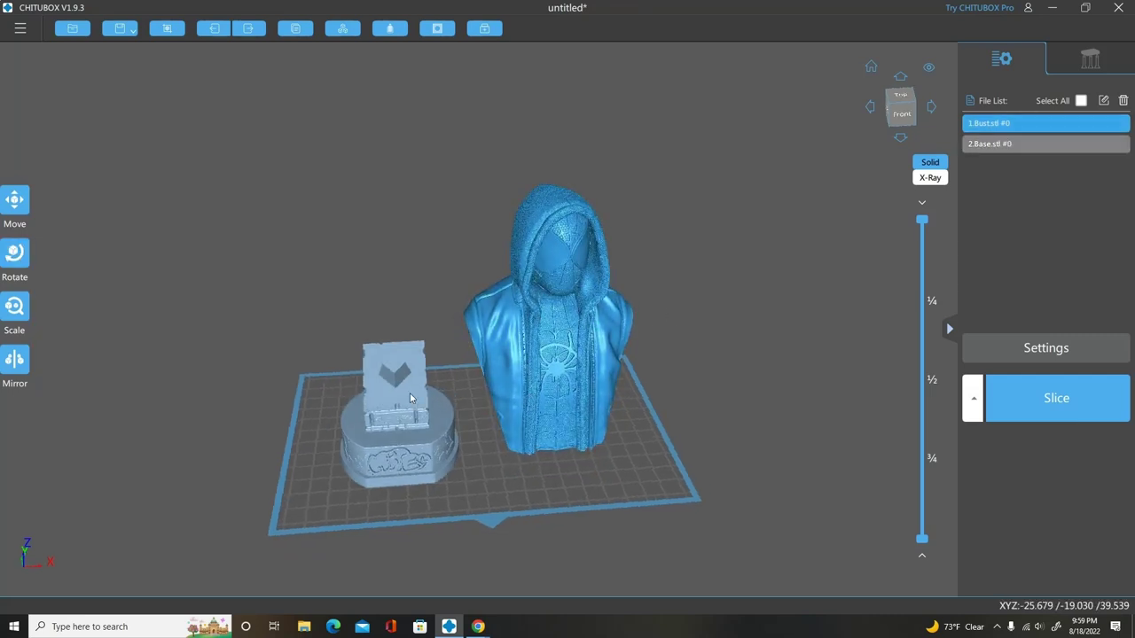
left_click_drag(413, 364, 397, 381)
left_click_drag(628, 451, 712, 450)
Inspect the tilted bust and base from the front, back and underside
left_click(587, 315)
key("r")
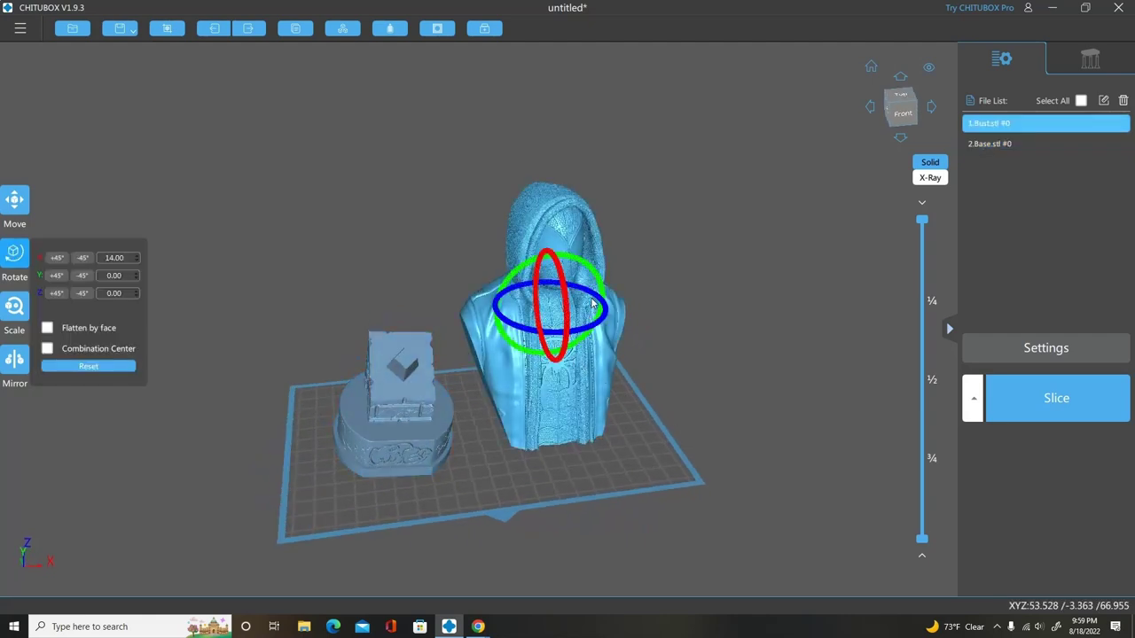
left_click_drag(593, 301, 719, 394)
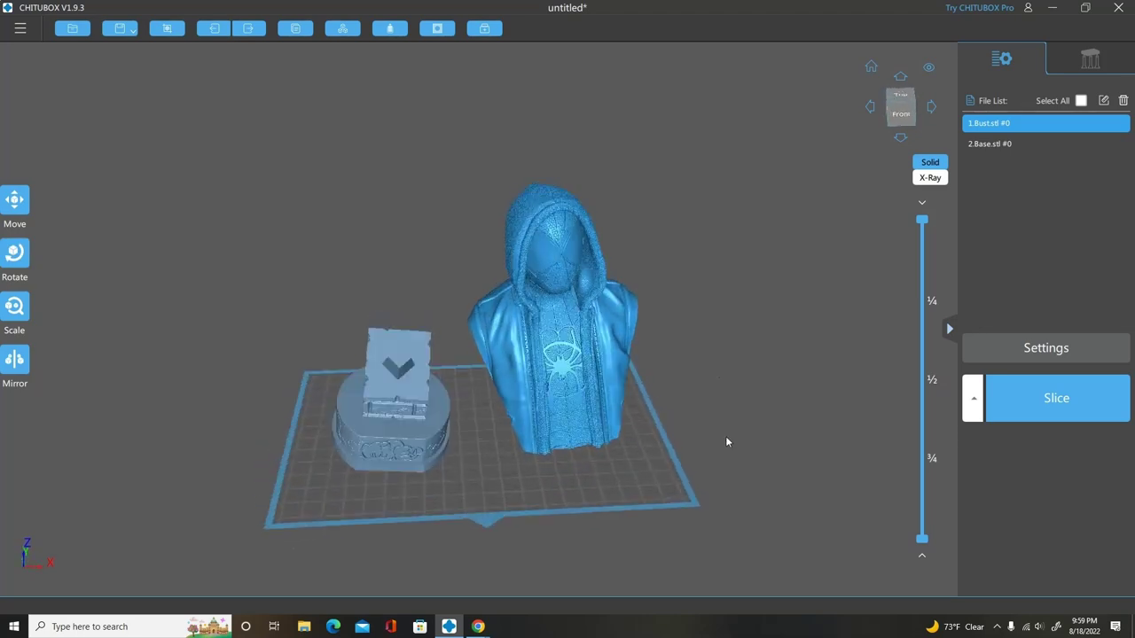
left_click_drag(726, 442, 421, 380)
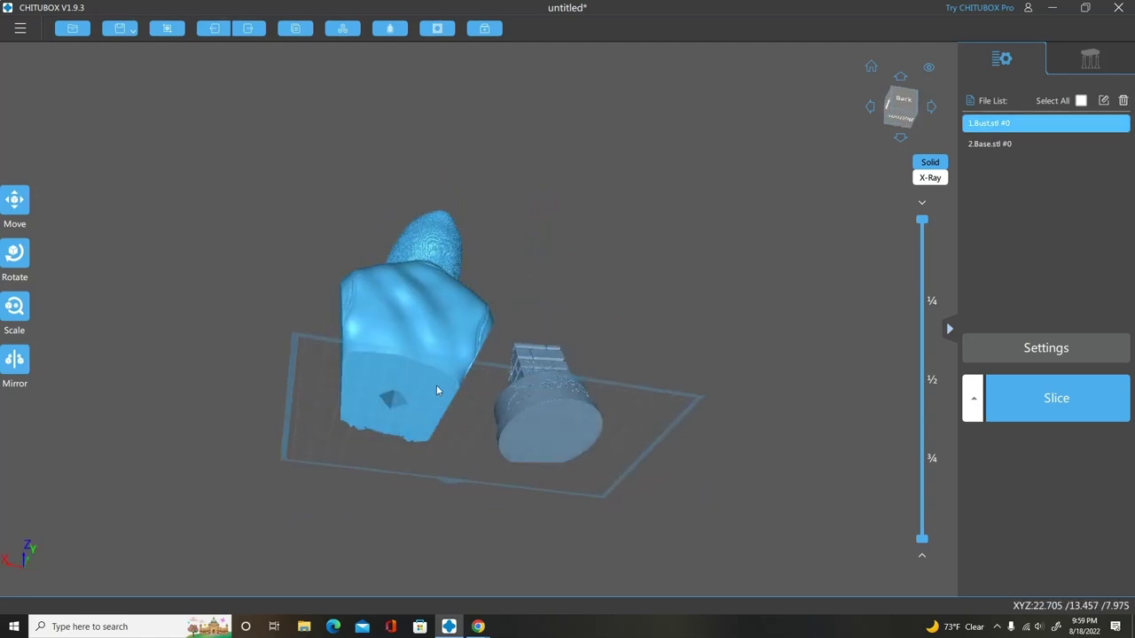
left_click_drag(562, 481, 669, 557)
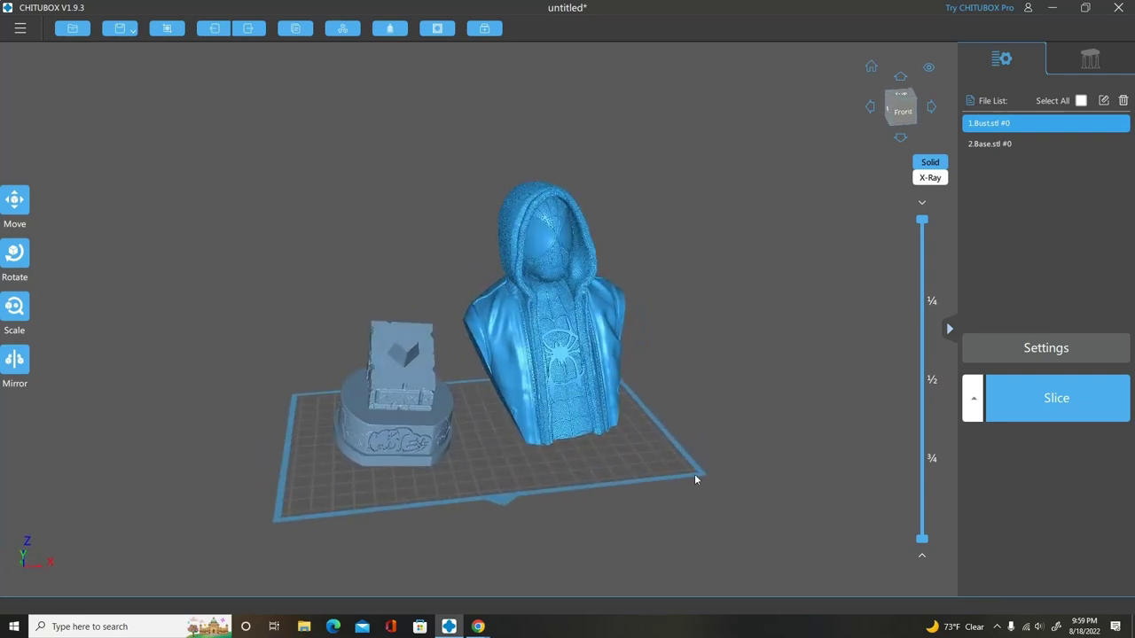
left_click_drag(718, 468, 738, 419)
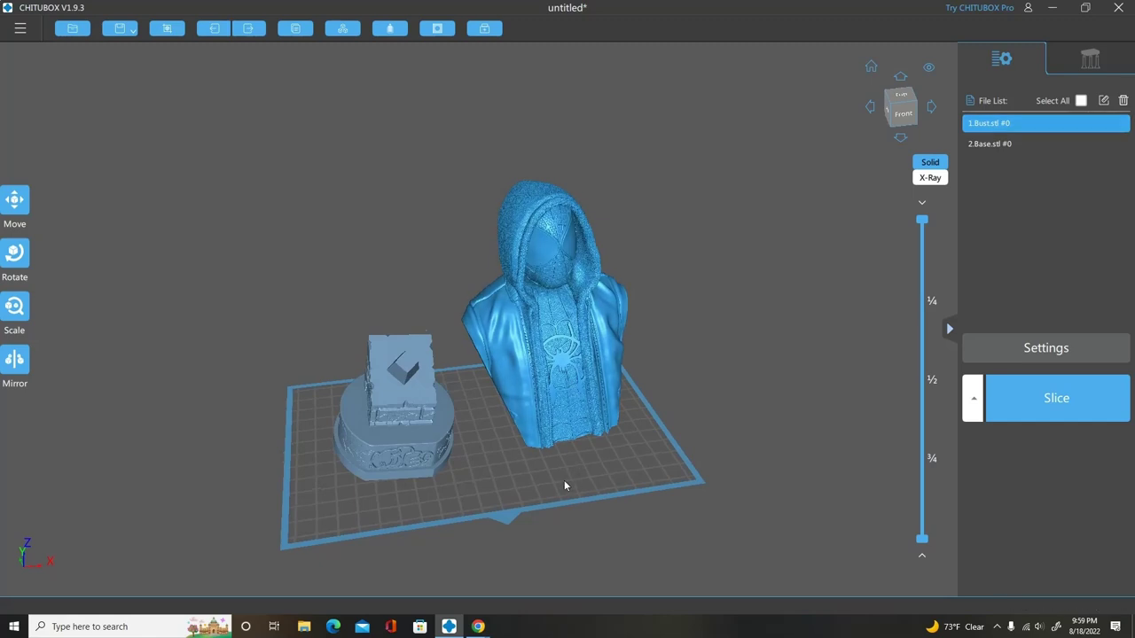
left_click_drag(564, 482, 563, 487)
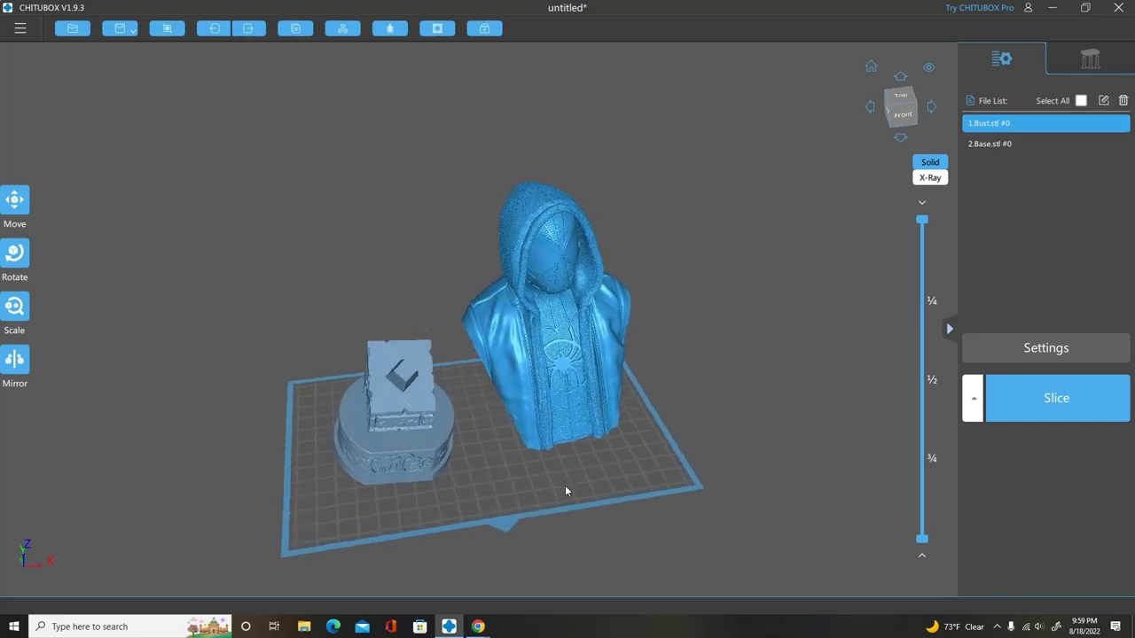
Hollow both models with a 1.80 mm wall, 0% precision, inner hollowing and Grid3D infill at 5% density
left_click(1081, 101)
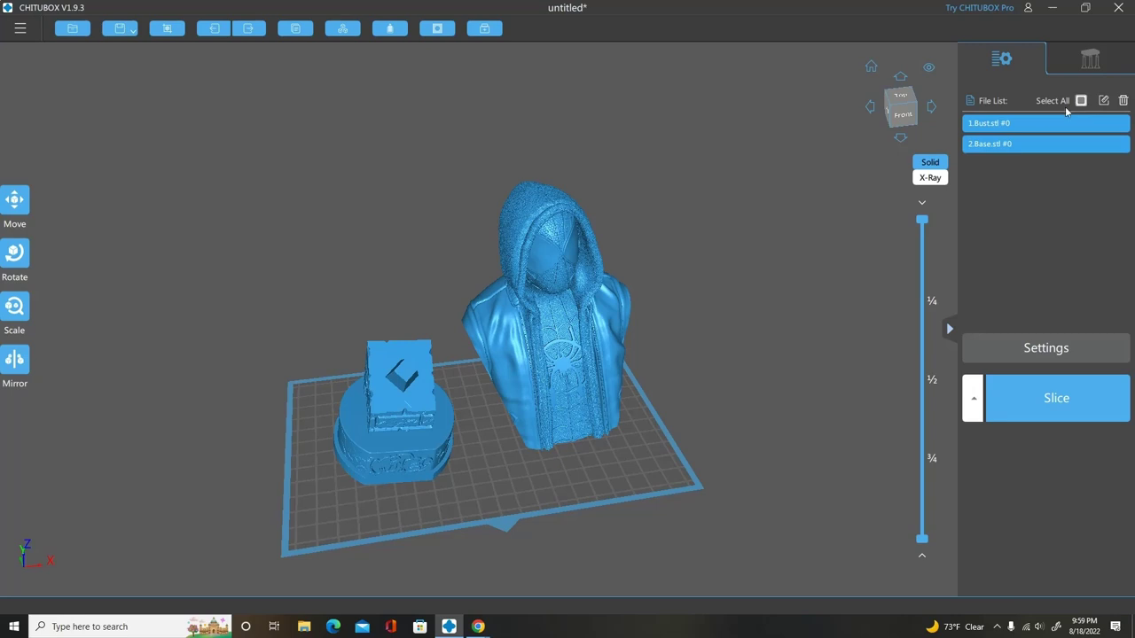
left_click(389, 29)
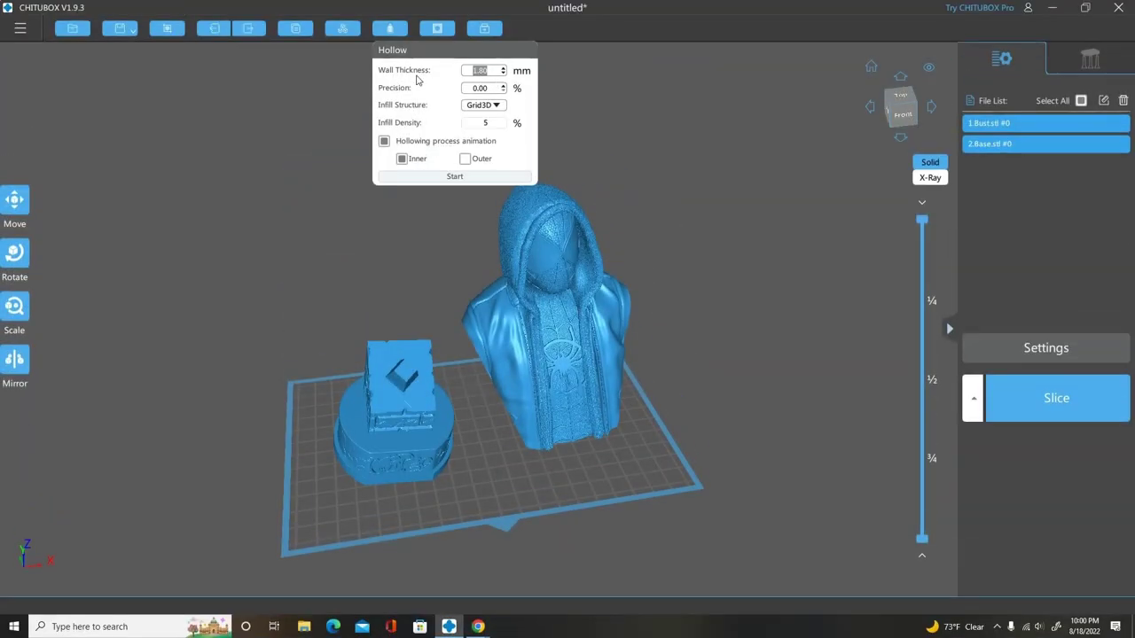
left_click(441, 177)
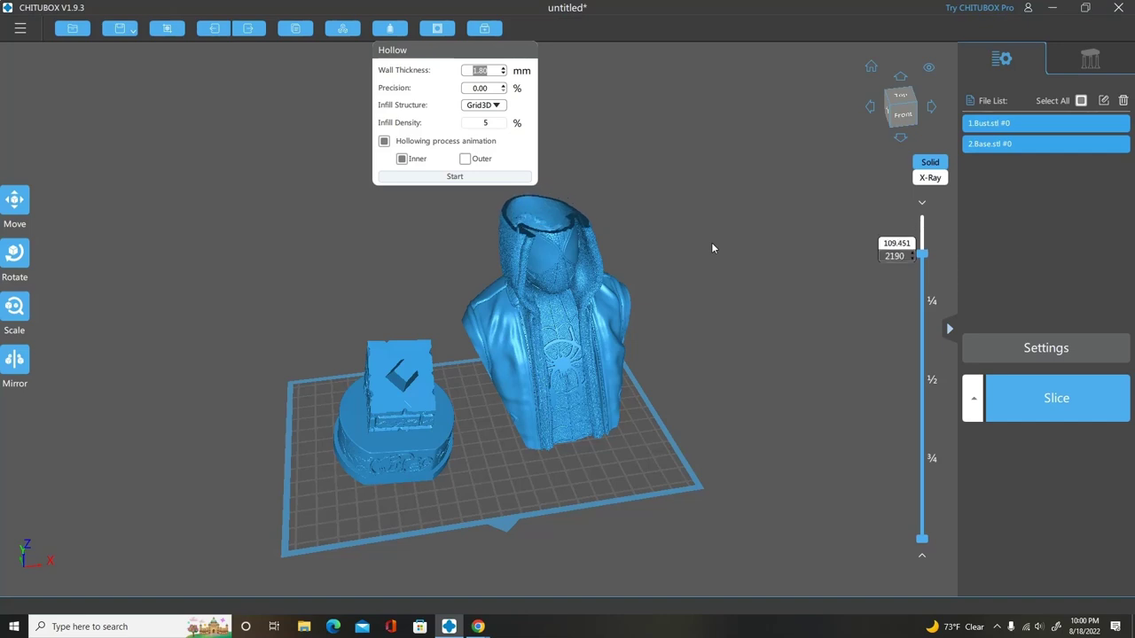
Lower the layer cut from the top of the models downward to examine the hollow interior and the grid infill
left_click_drag(704, 241, 704, 279)
key("Down")
key("Down")
key("Down")
key("Down")
key("Down")
key("Down")
key("Down")
key("Down")
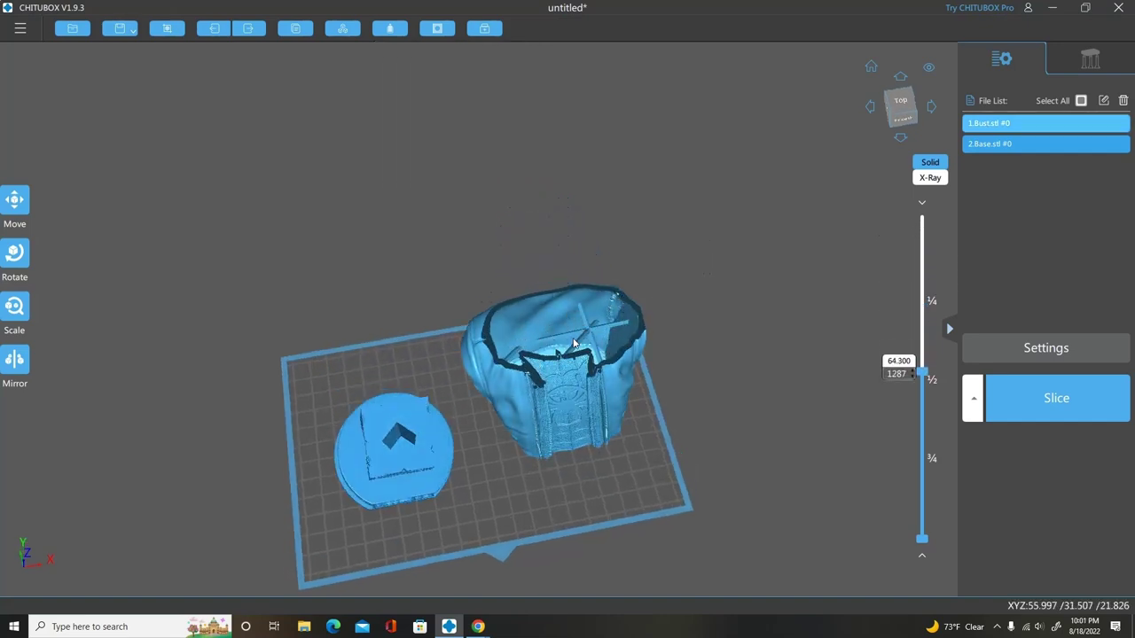
key("Down")
key("Down")
key("Down")
key("Down")
key("Down")
key("Down")
key("Down")
key("Down")
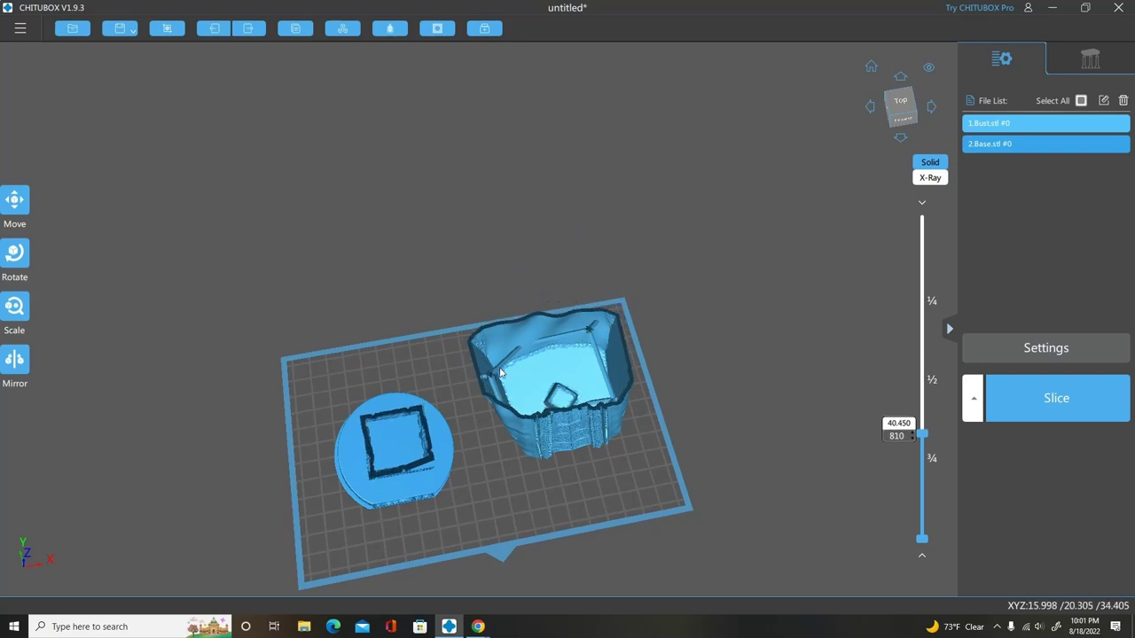
key("Down")
key("Down")
key("Down")
key("Down")
key("Down")
key("Down")
key("Down")
key("Down")
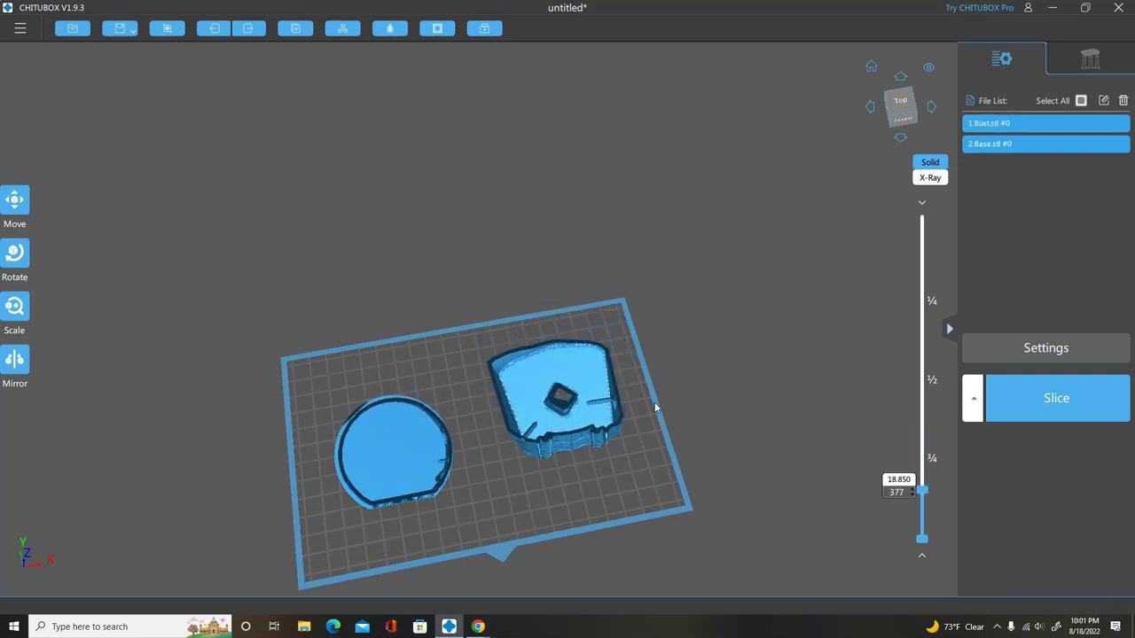
key("Down")
key("Down")
key("Down")
key("Down")
key("Down")
key("Down")
key("Down")
key("Down")
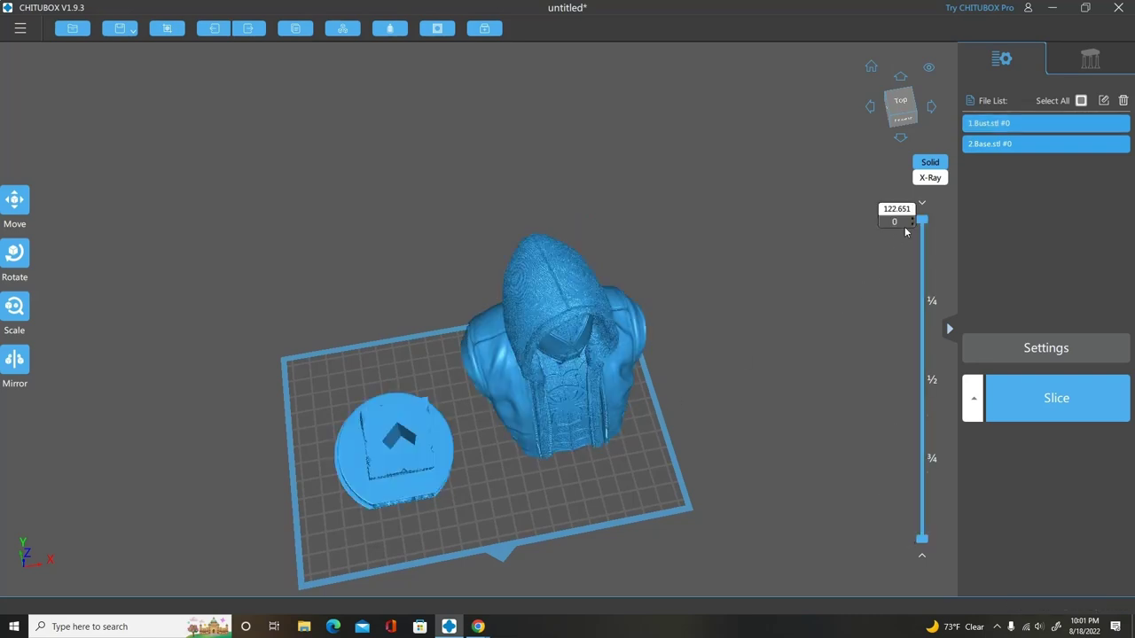
Examine the hollow cross-section from above at about 50 to 55 mm height and restore the full-height view
left_click_drag(920, 223, 892, 387)
left_click_drag(767, 344, 770, 370)
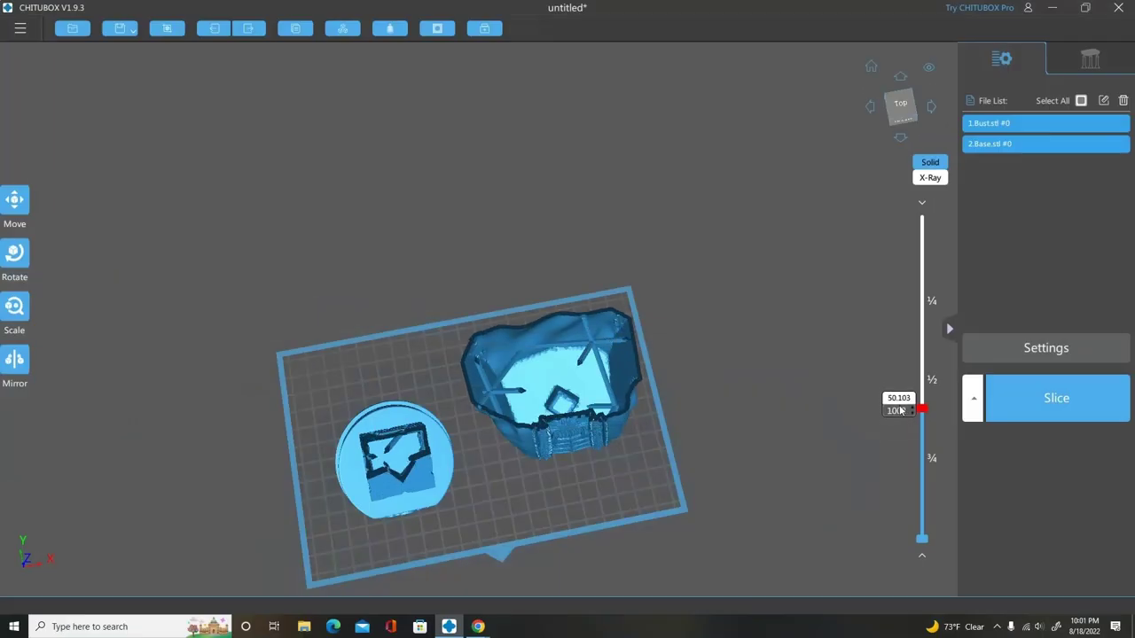
mouse_move(899, 410)
left_mouse_down()
mouse_move(899, 375)
mouse_move(902, 482)
mouse_move(909, 400)
left_mouse_up()
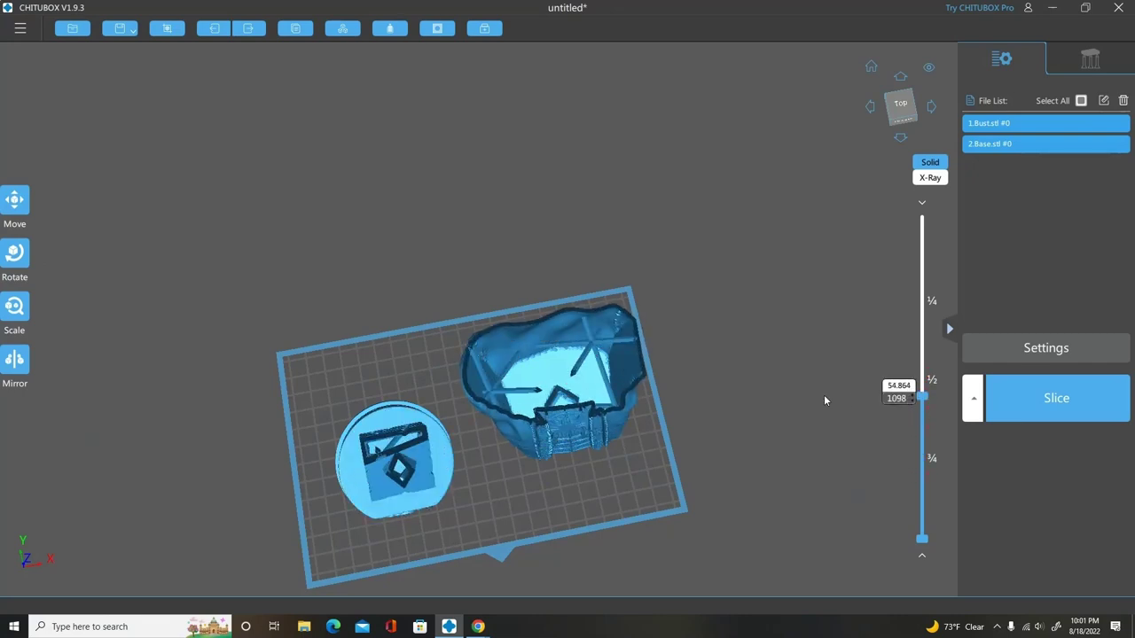
left_click_drag(805, 397, 765, 438)
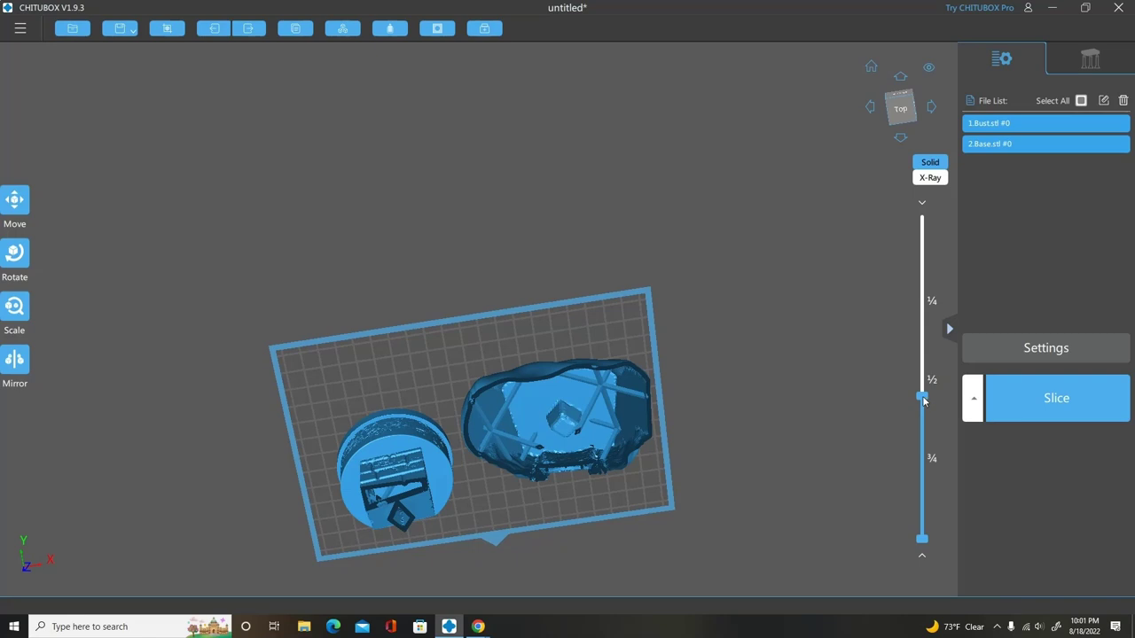
left_click_drag(923, 397, 945, 326)
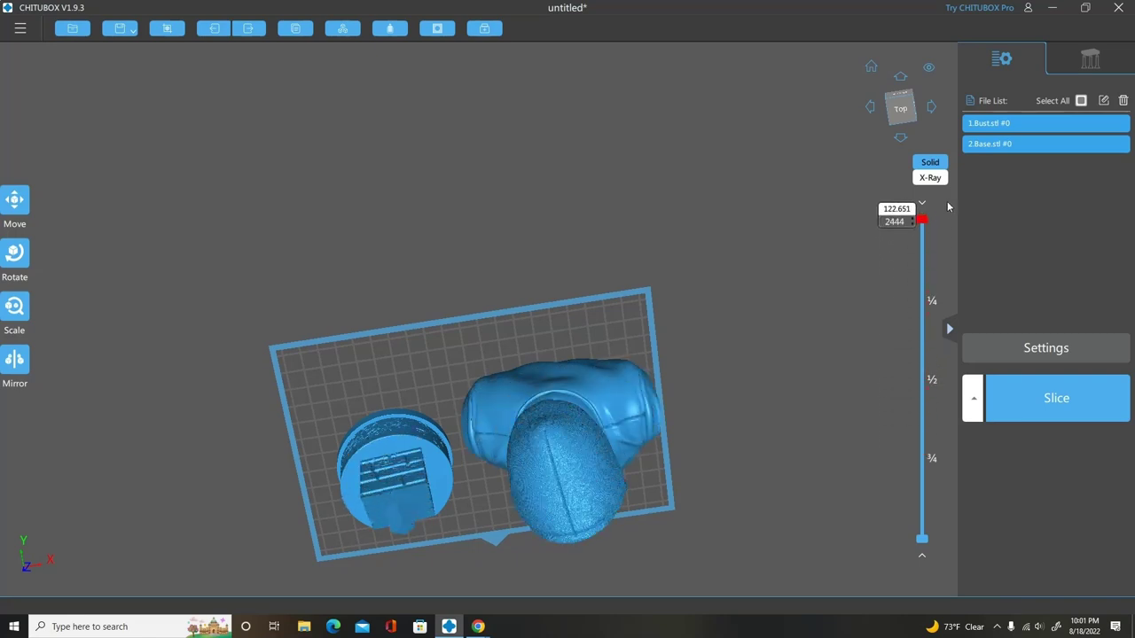
left_click_drag(808, 450, 810, 357)
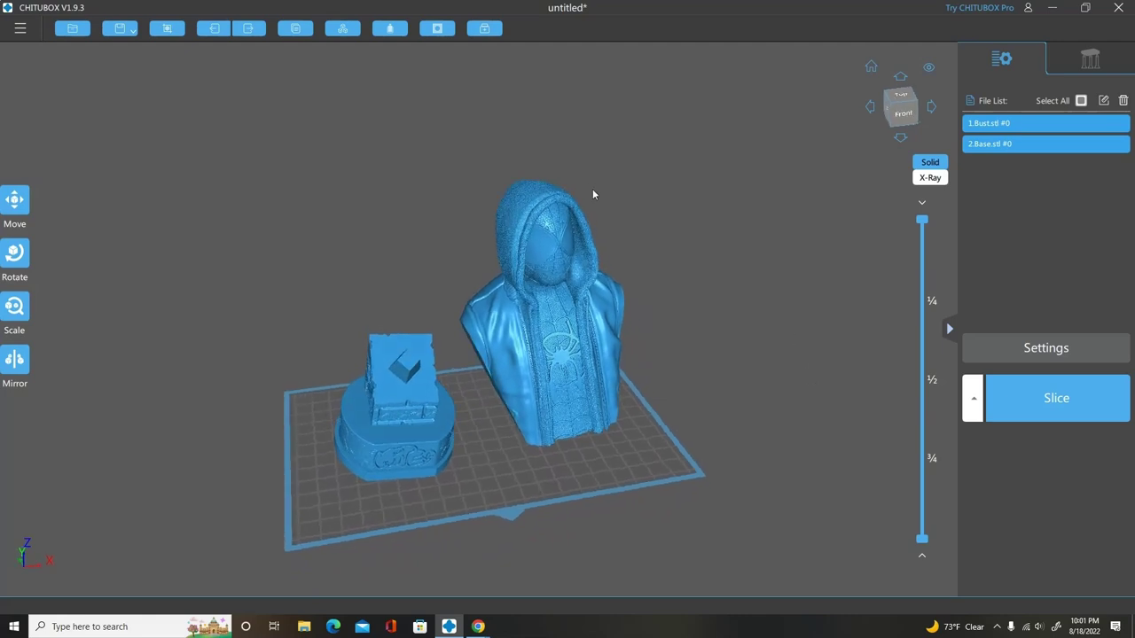
Dig four circular holes, 5 mm in size and 5 mm deep, perpendicular to the model near the corners of the bust's underside
left_click(437, 29)
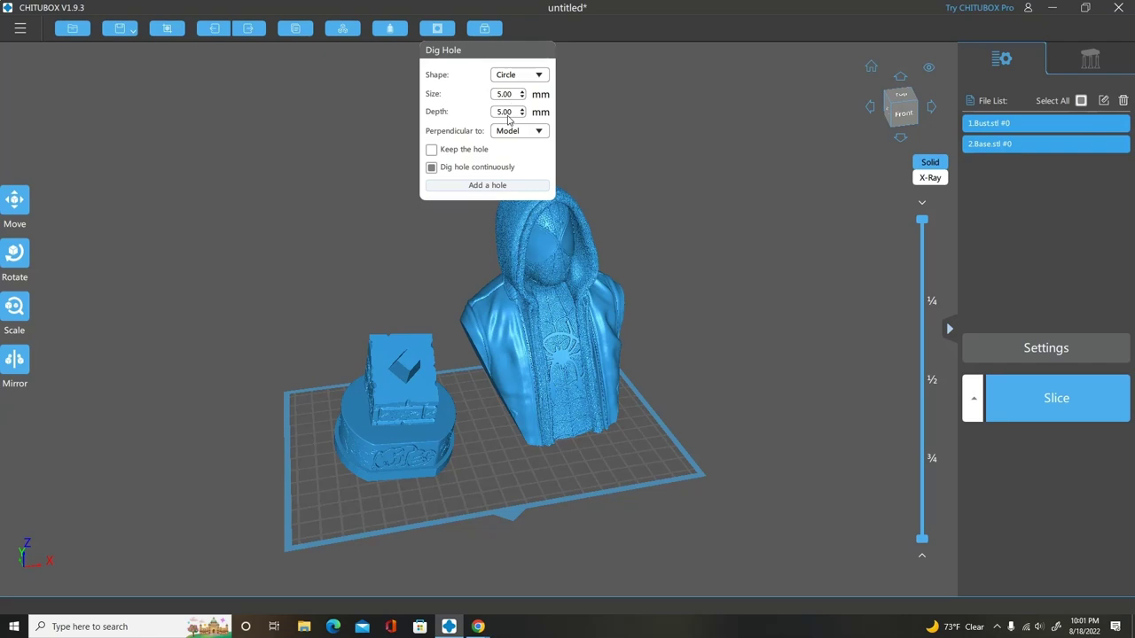
left_click(396, 292)
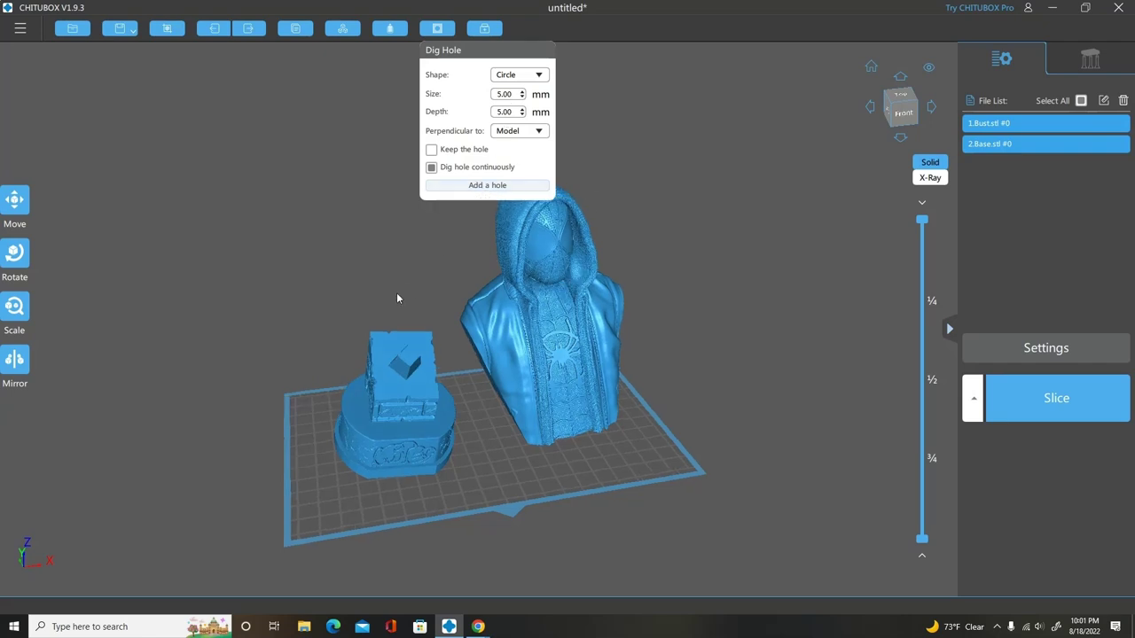
mouse_move(396, 284)
left_mouse_down()
mouse_move(496, 286)
mouse_move(582, 225)
mouse_move(601, 168)
mouse_move(581, 184)
mouse_move(582, 286)
left_mouse_up()
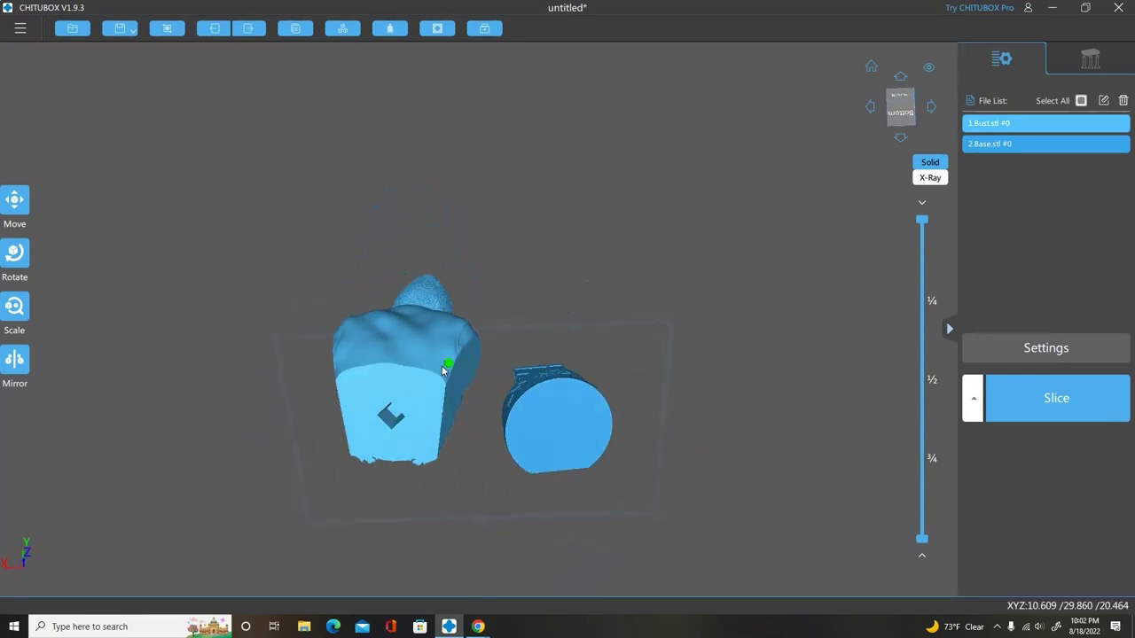
left_click(350, 383)
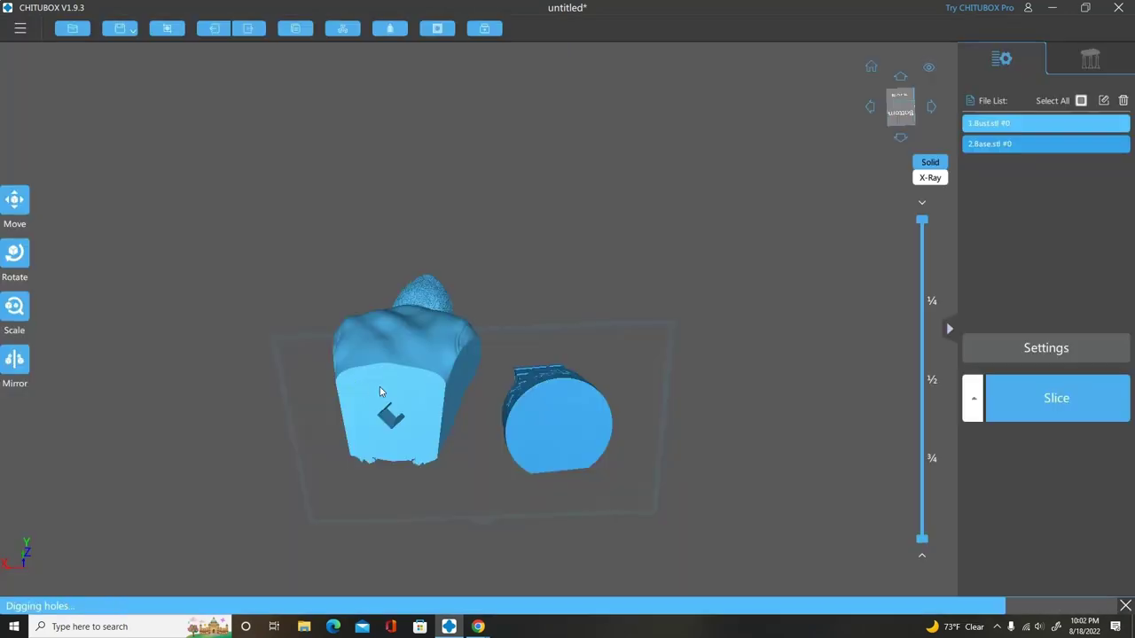
left_click(425, 388)
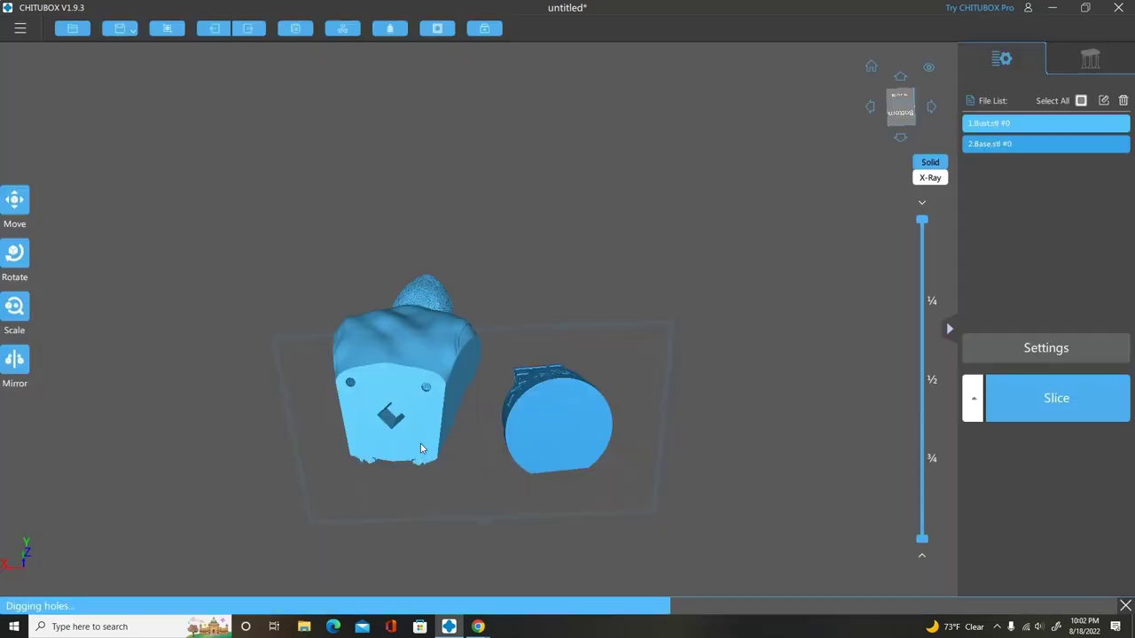
left_click(421, 443)
left_click(362, 443)
Dig three 5 mm circular holes around the square socket on the base's upper face
right_click_drag(595, 310, 466, 390)
left_click(376, 359)
left_click(413, 364)
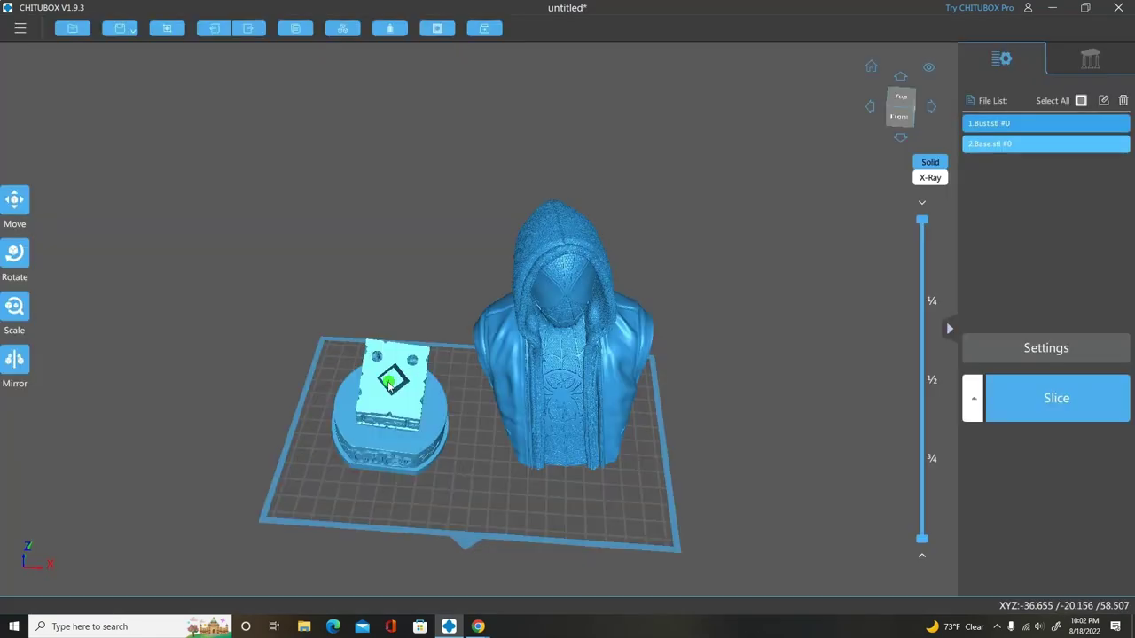
left_click(372, 401)
Dig two 5 mm circular holes on opposite sides of the base's flat underside
right_click_drag(330, 477, 274, 298)
left_click(364, 394)
left_click(434, 412)
Examine the bust and base from below, upside down and from the front to check the placement of the holes
right_click_drag(615, 304, 605, 461)
right_click_drag(470, 489, 481, 322)
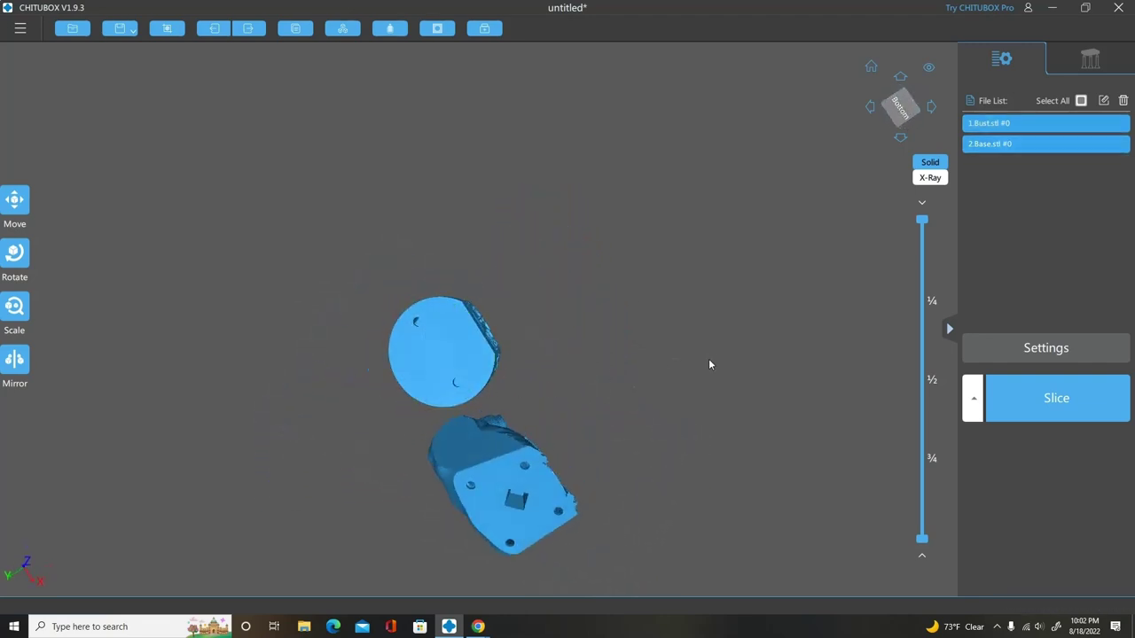
right_click_drag(754, 347, 687, 442)
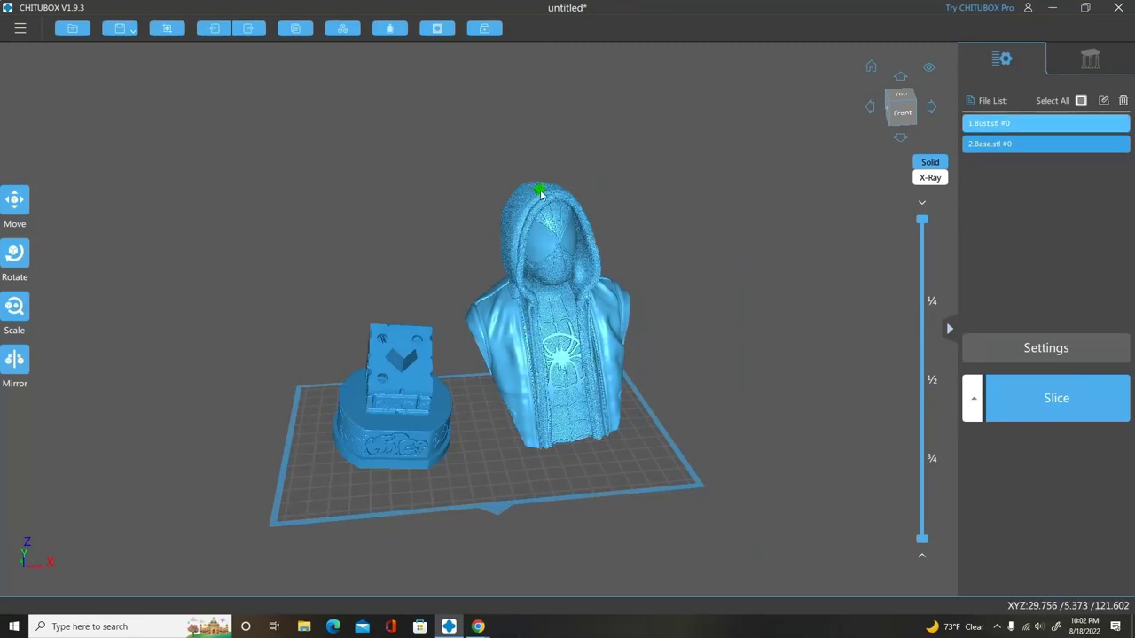
left_click_drag(661, 232, 798, 333)
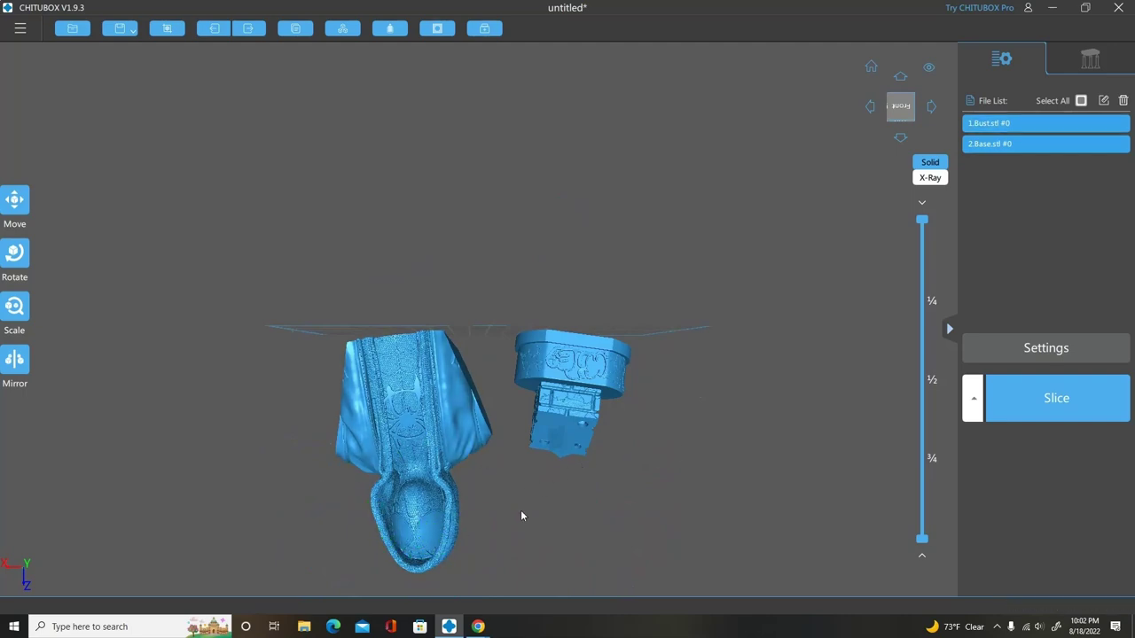
left_click_drag(694, 489, 479, 291)
left_click_drag(447, 131, 432, 436)
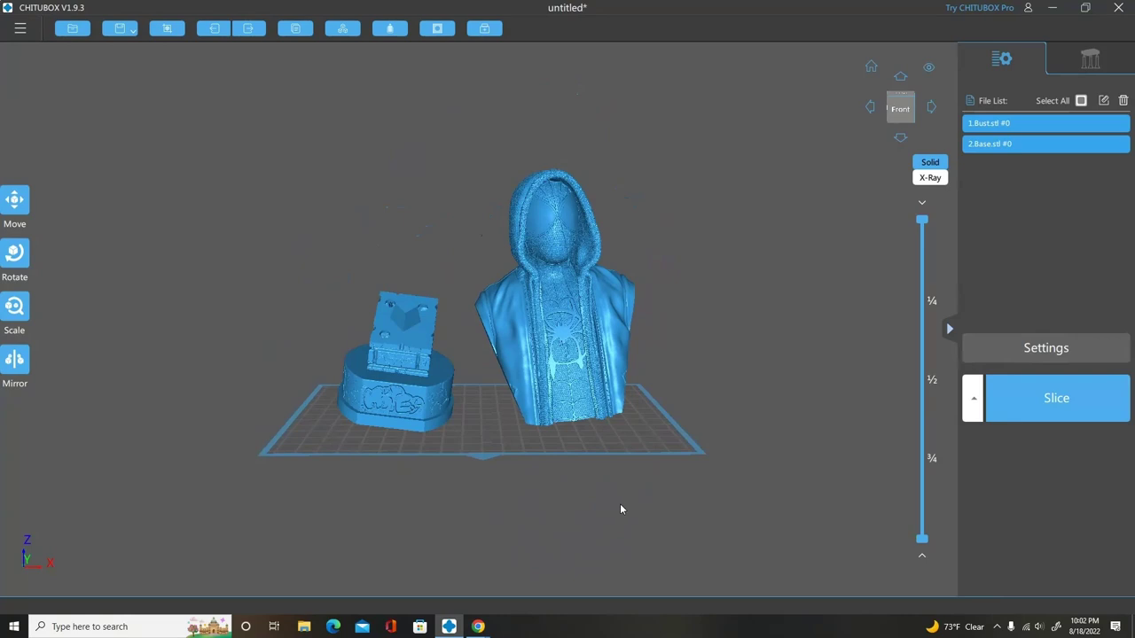
left_click_drag(731, 333, 733, 357)
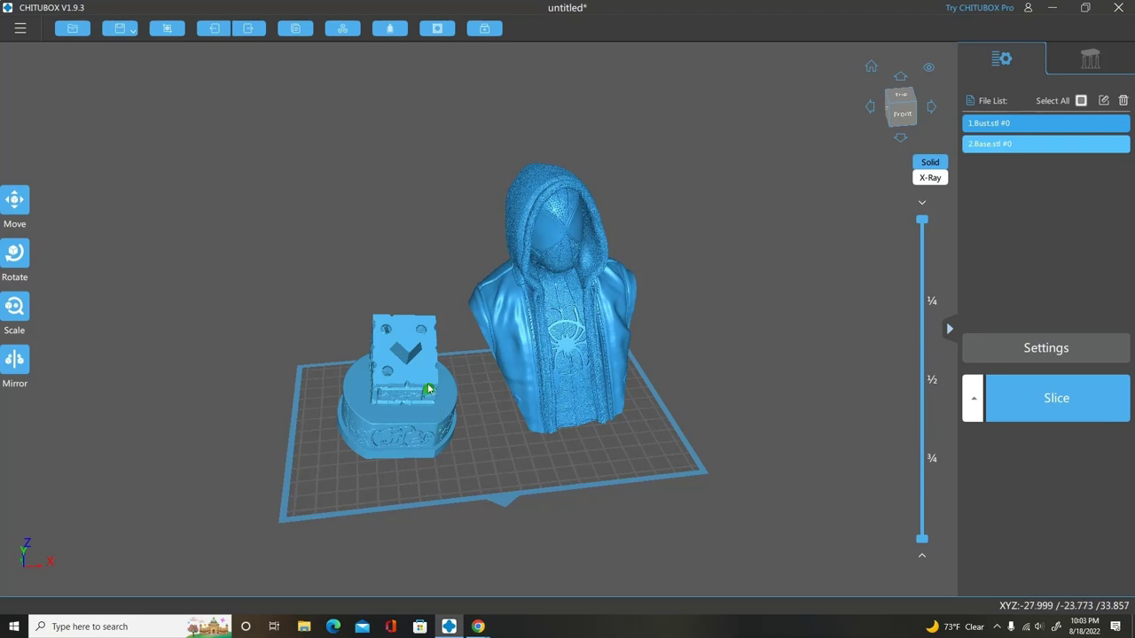
left_click_drag(464, 400, 614, 424)
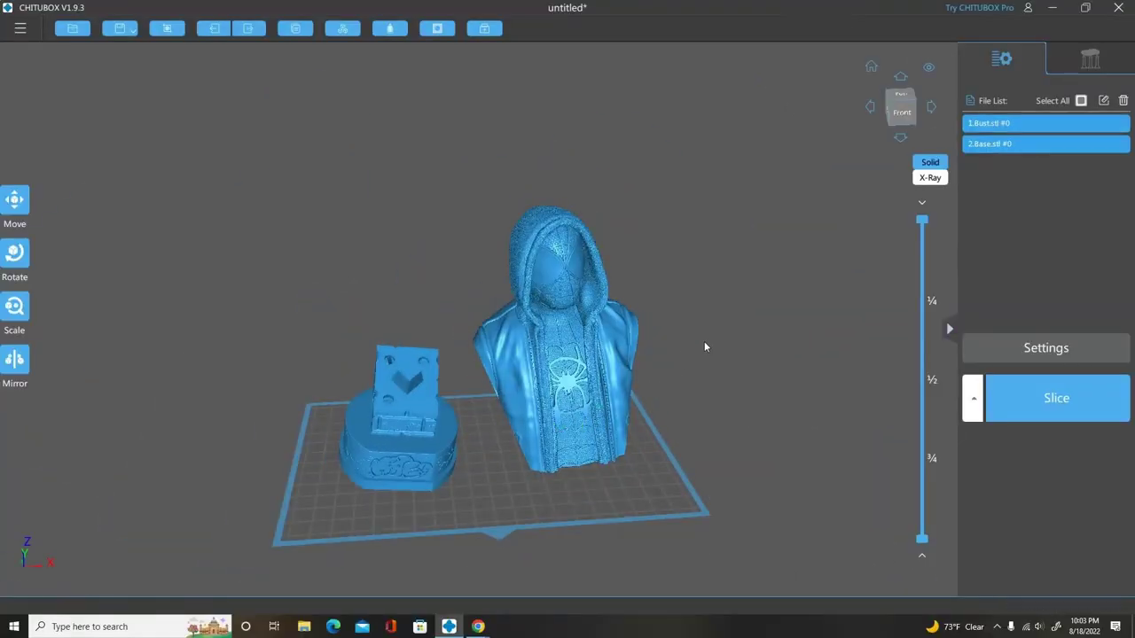
Generate automatic medium supports on all areas of the bust and base, at 20% density and a 45° angle
left_click(1088, 62)
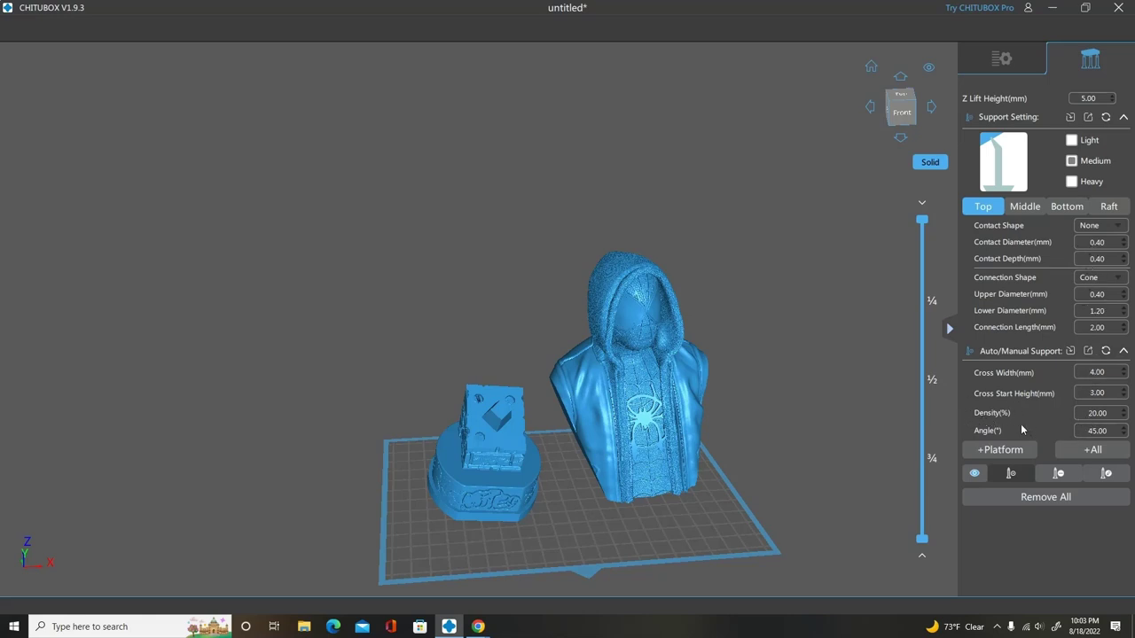
mouse_move(1092, 424)
left_click(1088, 450)
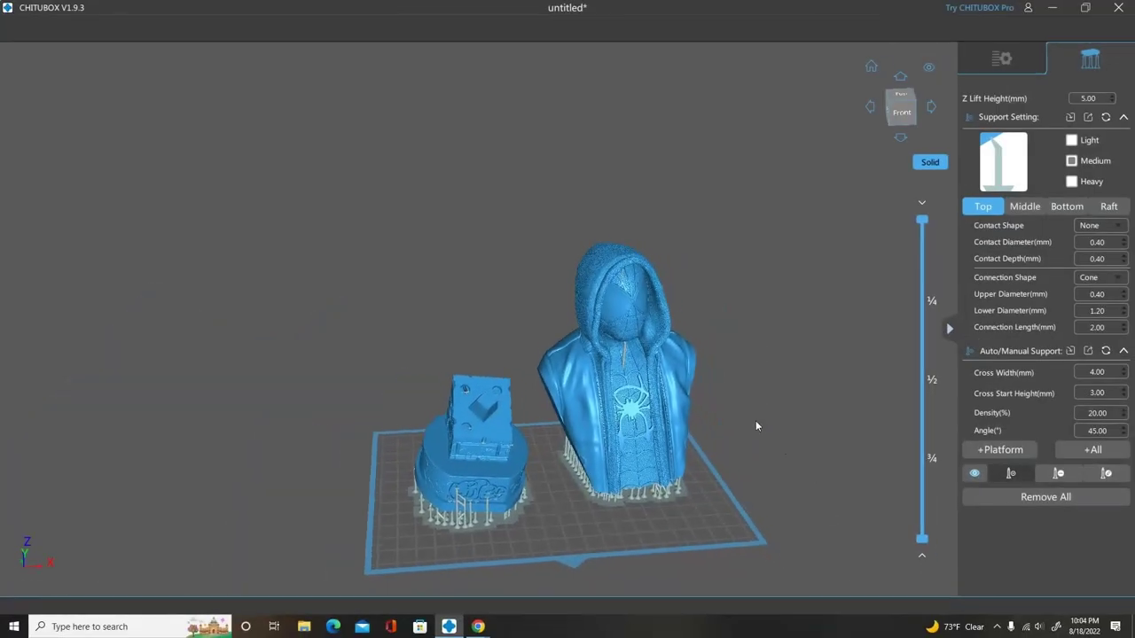
right_click_drag(755, 421, 741, 402)
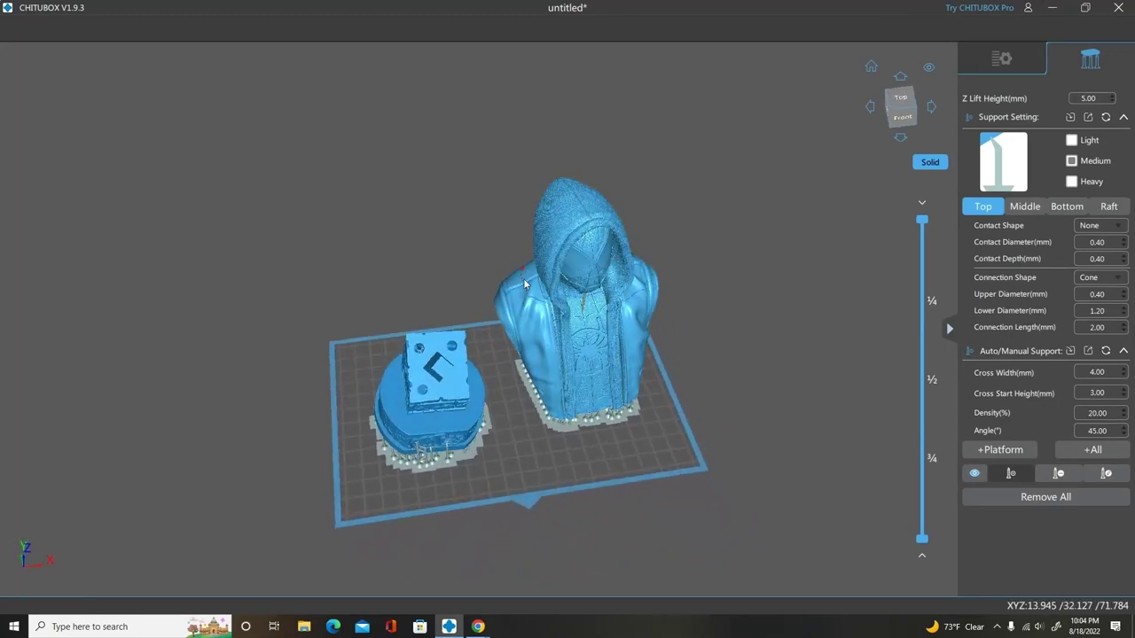
right_click_drag(735, 471, 742, 370)
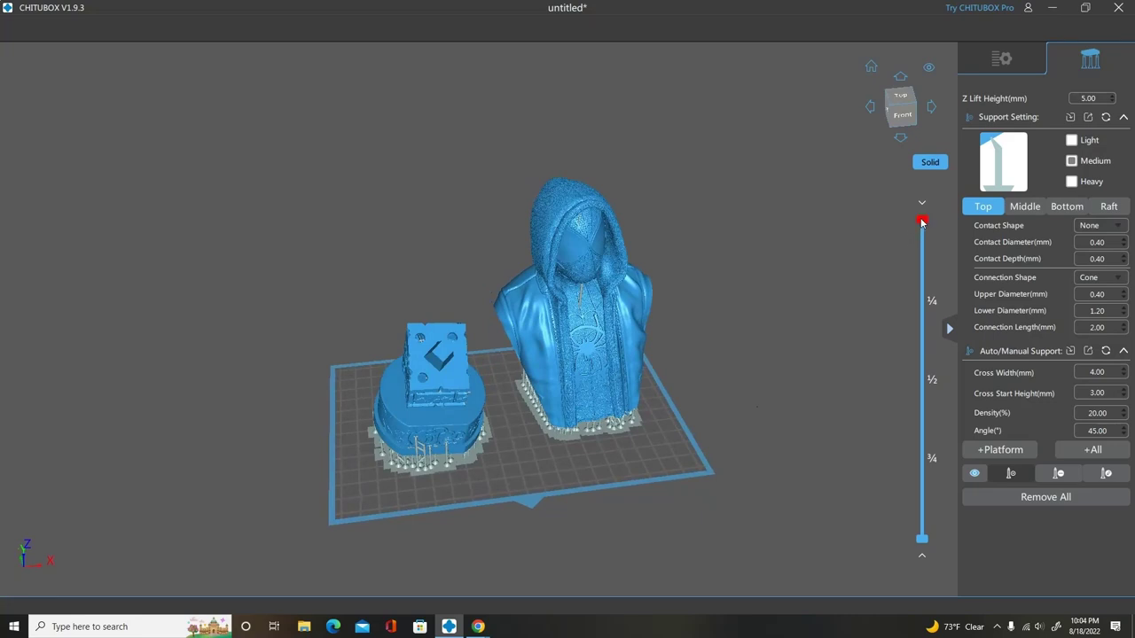
Examine the hollow interiors of the bust and base at successively lower cross-sections, and check the support contact points on their undersides
left_click_drag(922, 222, 923, 335)
right_click_drag(790, 326, 793, 361)
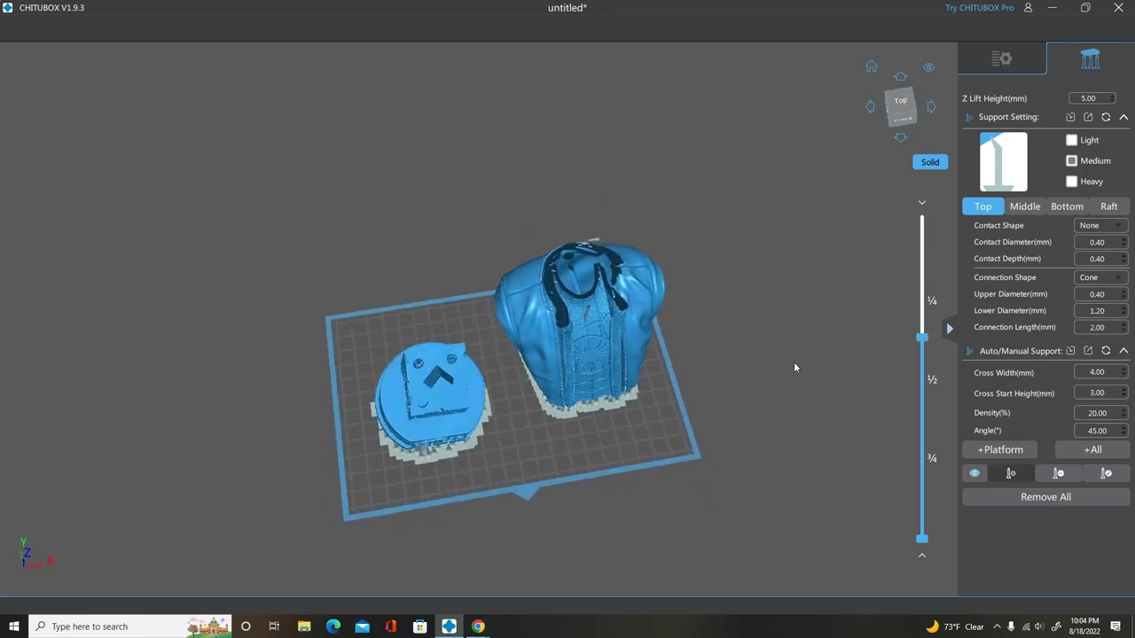
left_click_drag(920, 341, 869, 379)
left_click_drag(773, 350, 764, 362)
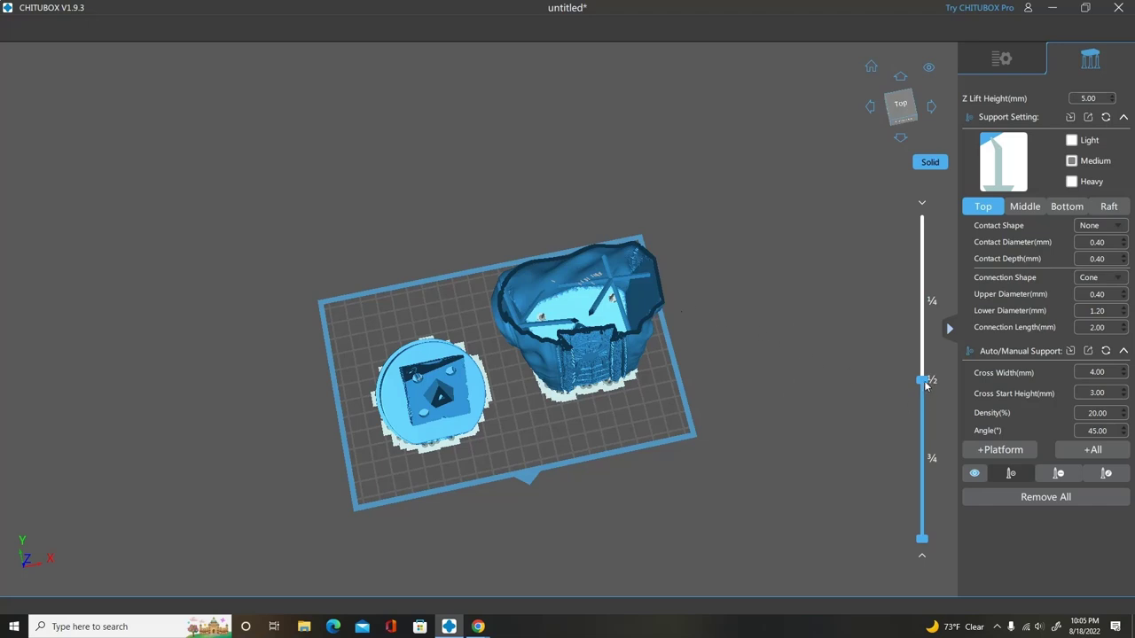
left_click_drag(924, 383, 926, 440)
left_click_drag(830, 358, 770, 321)
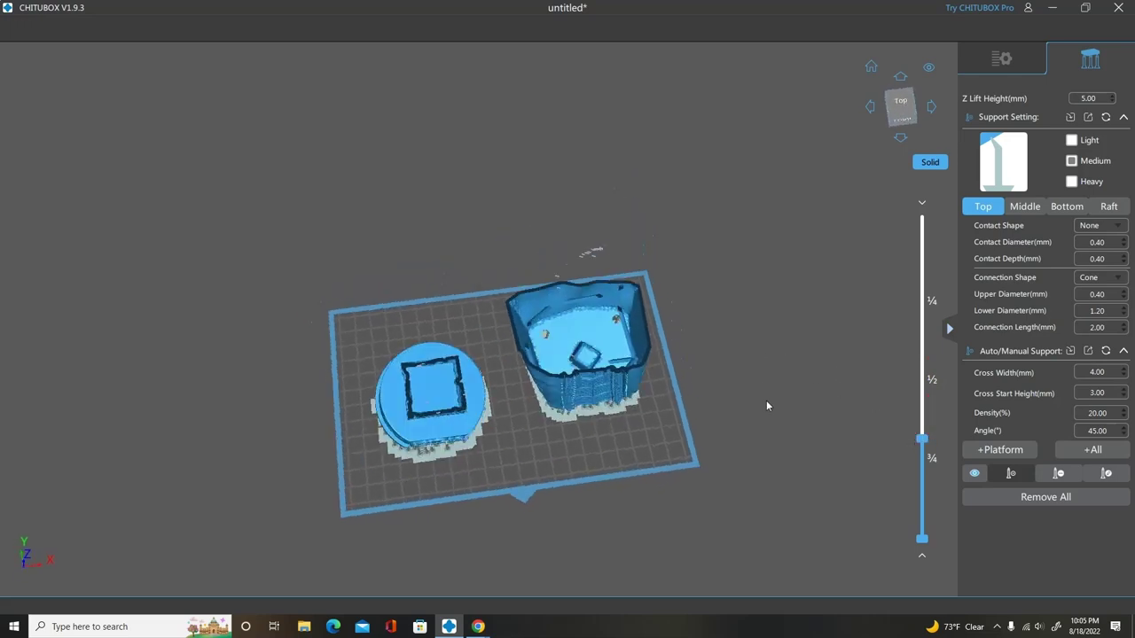
left_click_drag(762, 423, 770, 374)
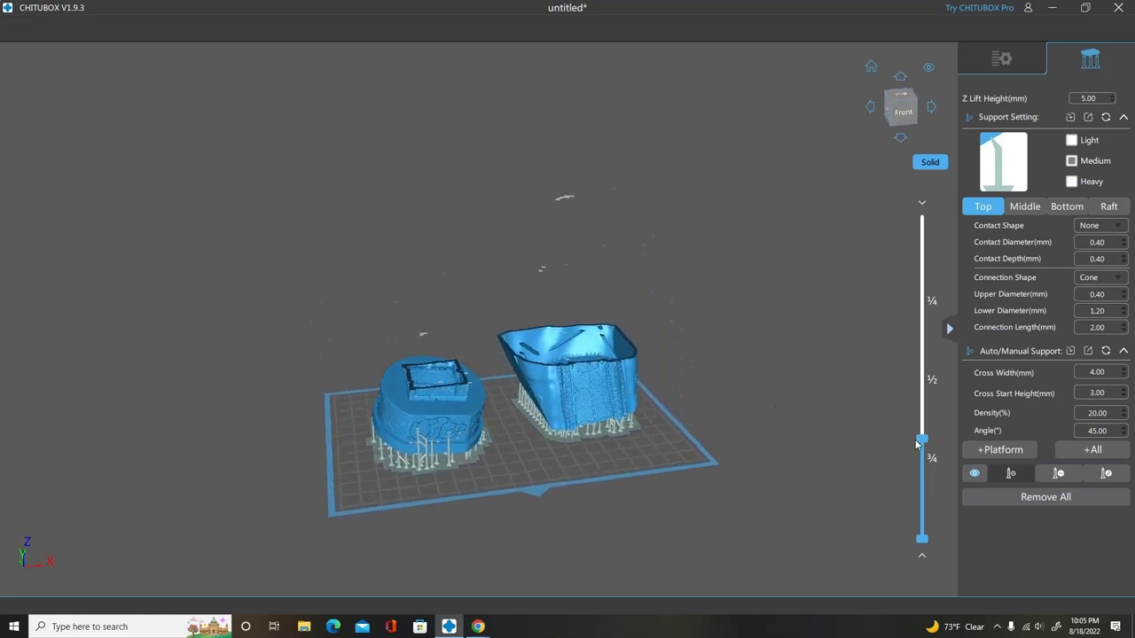
left_click_drag(917, 444, 937, 219)
left_click_drag(794, 350, 771, 366)
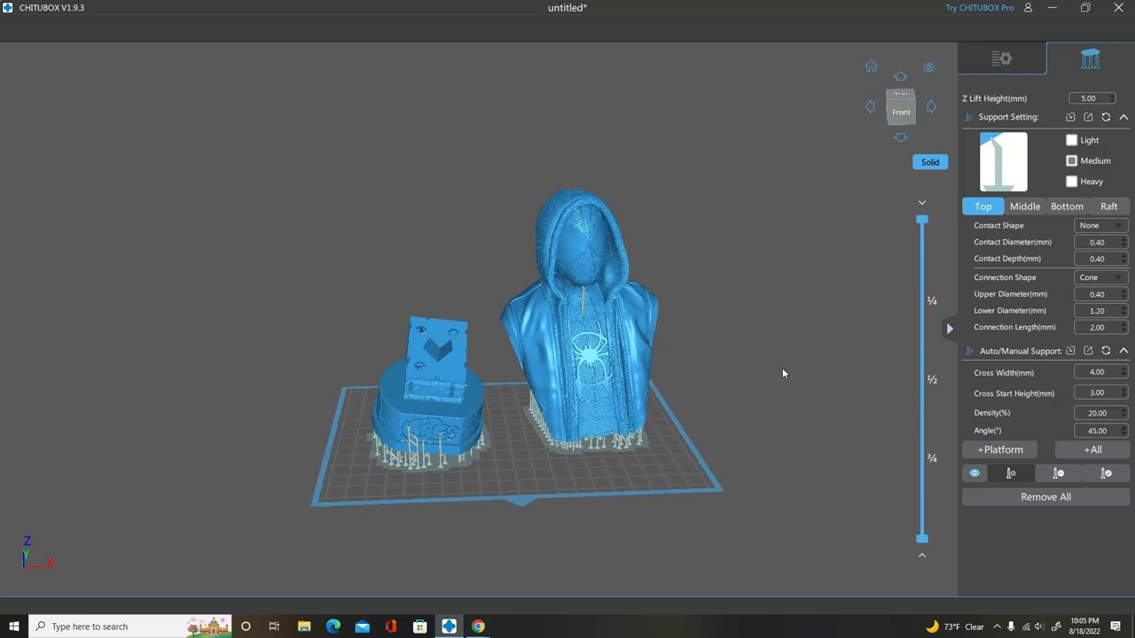
left_click_drag(781, 386, 728, 217)
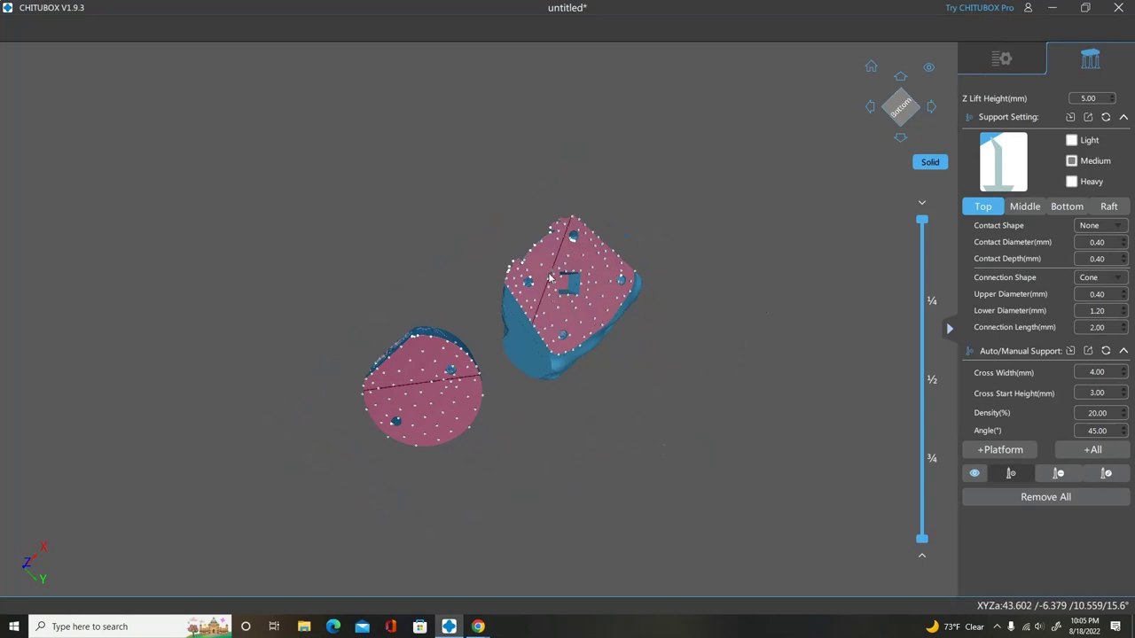
left_click_drag(603, 334, 782, 345)
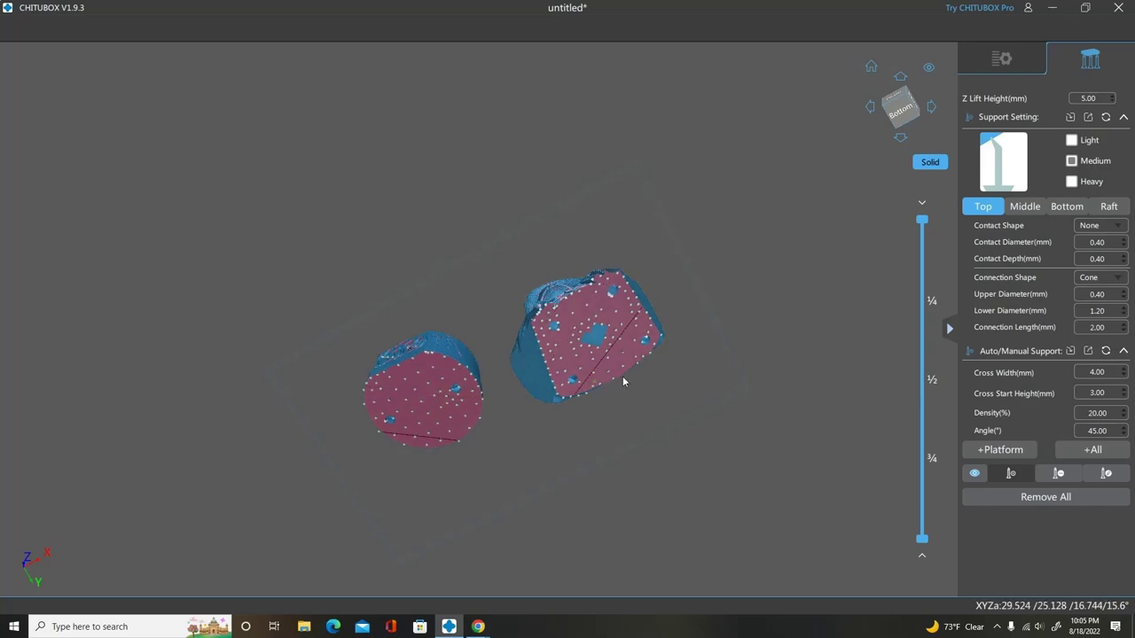
right_click_drag(704, 280, 800, 328)
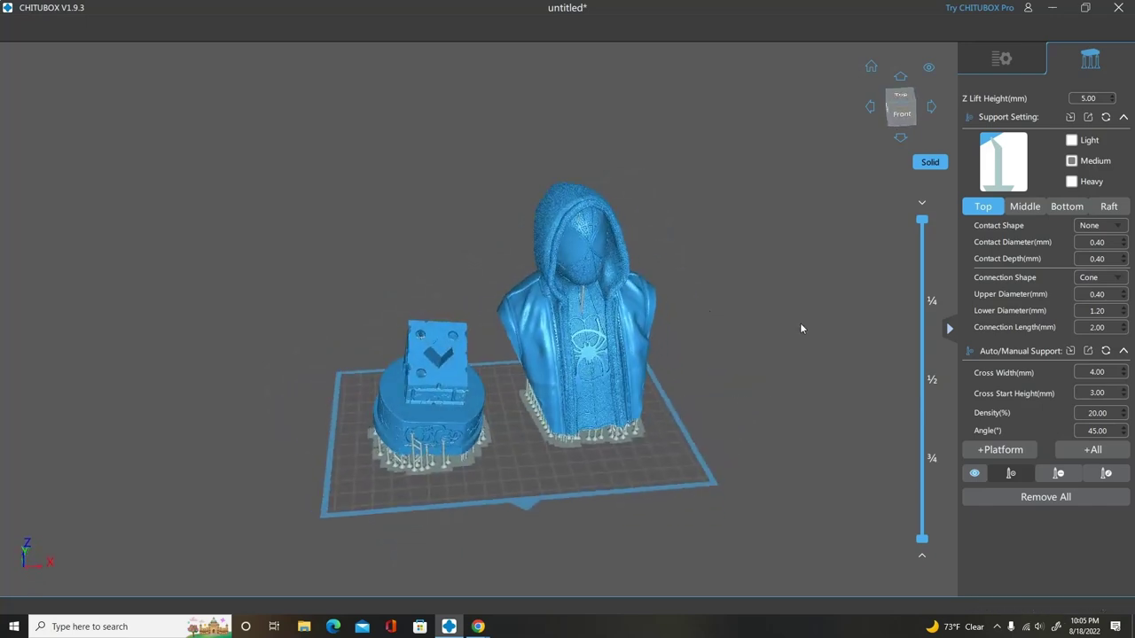
Slice the supported bust and base for printing
left_click(993, 63)
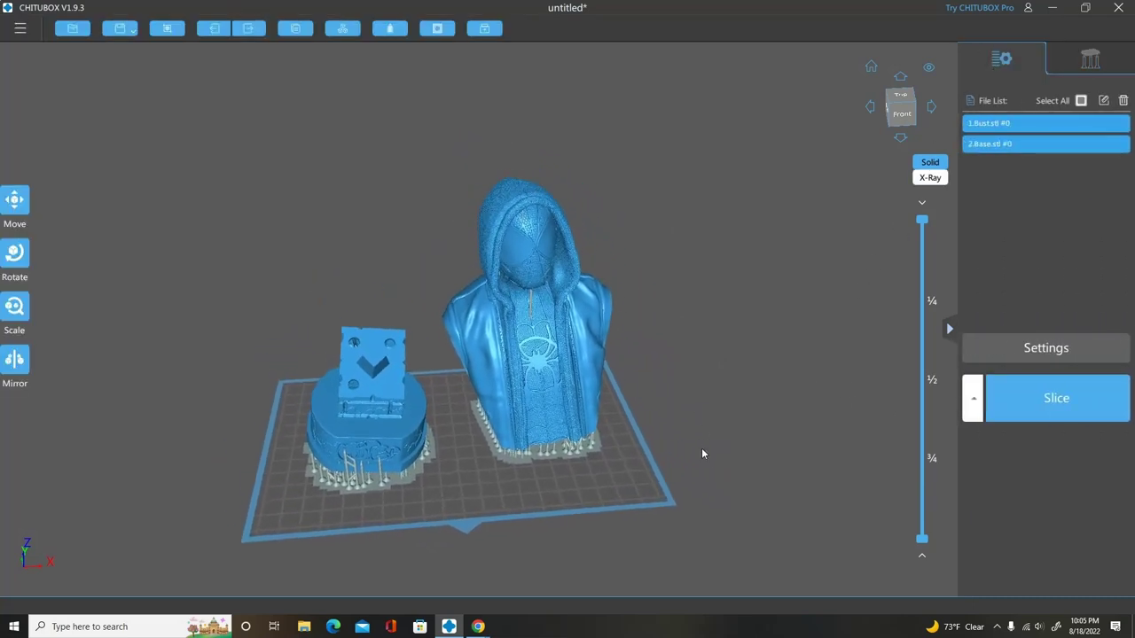
left_click(1046, 398)
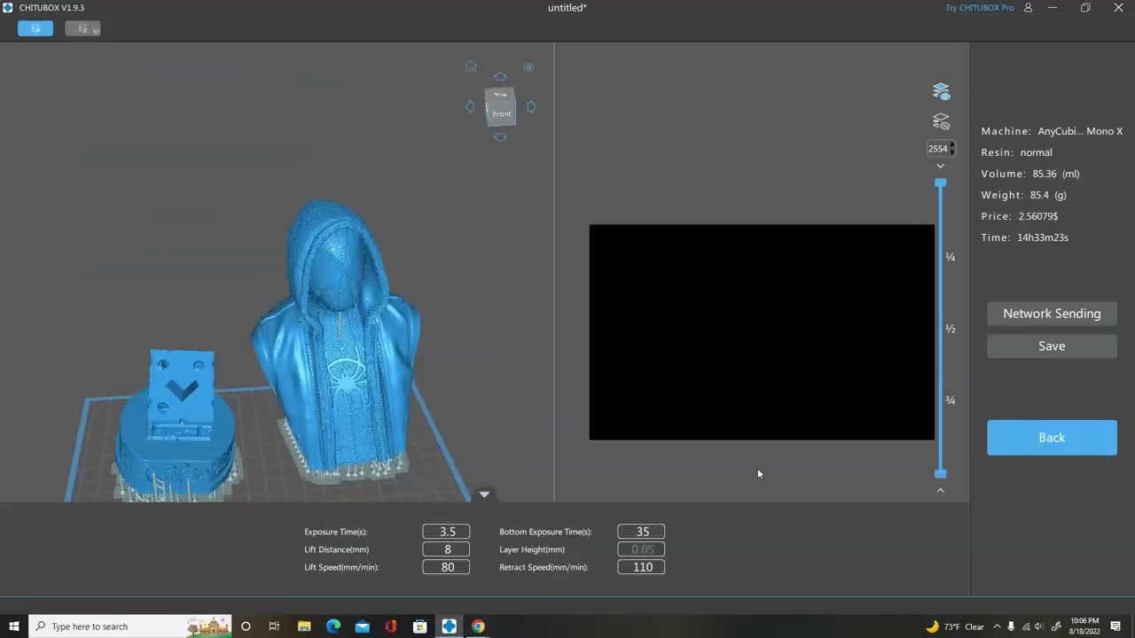